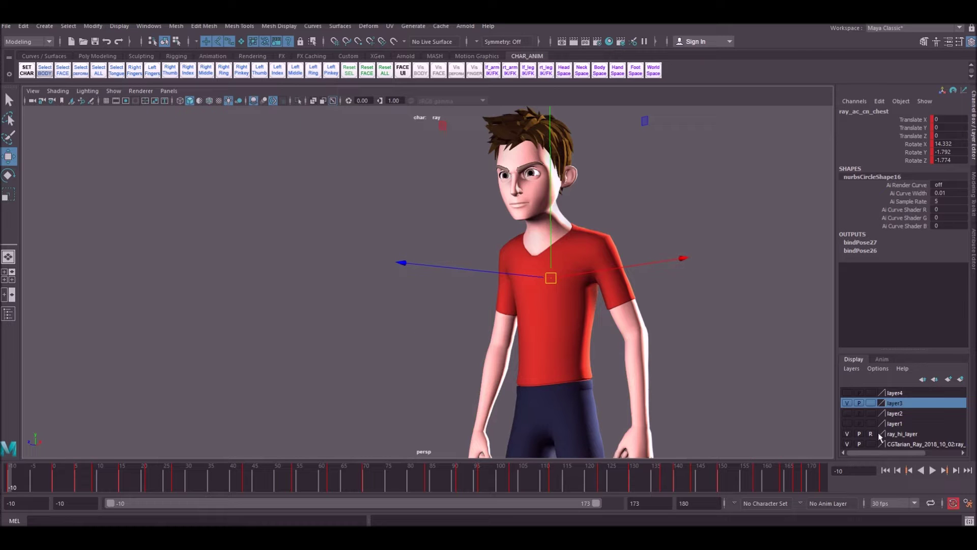
Play back the stepped animation from the first frame and scrub its opening poses up to frame 19
{"action": "left_click", "coordinate": [933, 471]}
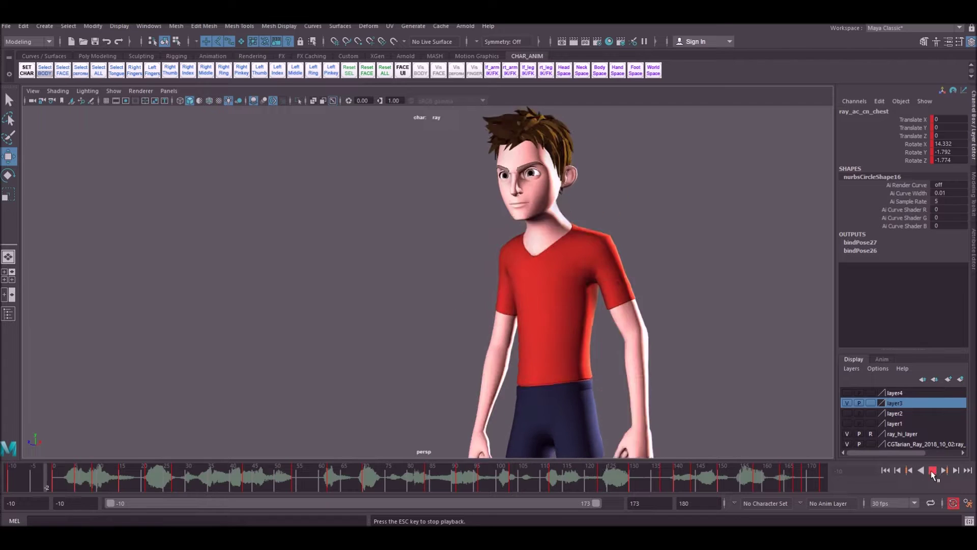
{"action": "left_click", "coordinate": [933, 471]}
{"action": "left_click", "coordinate": [4, 469]}
{"action": "key", "text": "alt+v"}
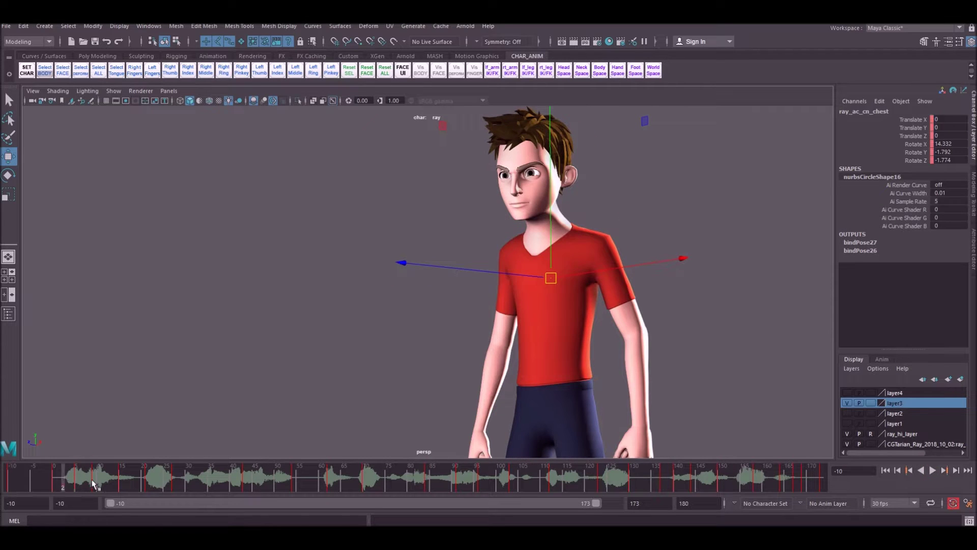
{"action": "left_click_drag", "start_coordinate": [71, 479], "coordinate": [140, 476]}
Show the NURBS curves in the viewport and select all of the character's body controls
{"action": "left_click", "coordinate": [122, 91]}
{"action": "left_click", "coordinate": [123, 156]}
{"action": "left_click", "coordinate": [271, 176]}
{"action": "left_click_drag", "start_coordinate": [171, 121], "coordinate": [800, 506]}
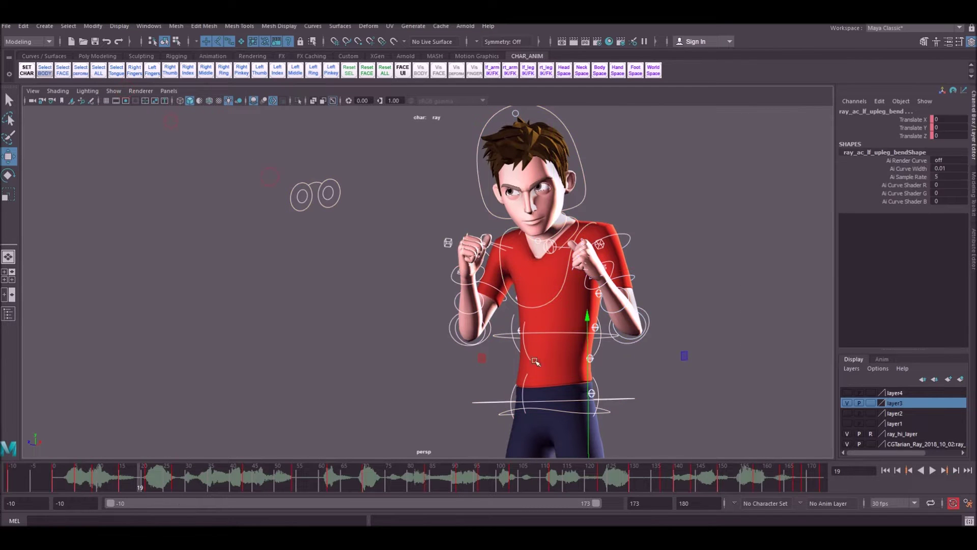
Set the tangents of the selected controls to linear for the transition into the frame 21 pose
{"action": "mouse_move", "coordinate": [129, 492]}
{"action": "left_mouse_down"}
{"action": "mouse_move", "coordinate": [96, 477]}
{"action": "mouse_move", "coordinate": [148, 487]}
{"action": "left_mouse_up"}
{"action": "right_click", "coordinate": [148, 487]}
{"action": "mouse_move", "coordinate": [239, 380]}
{"action": "left_click", "coordinate": [285, 407]}
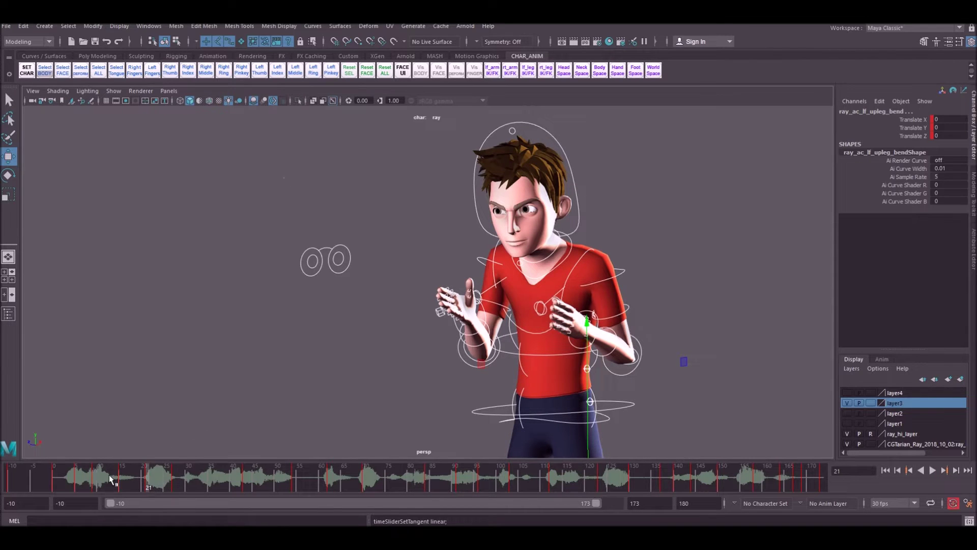
Preview the linear transition and set a breakdown key on all selected controls at frame 18
{"action": "left_click", "coordinate": [122, 488]}
{"action": "key", "text": "alt+v"}
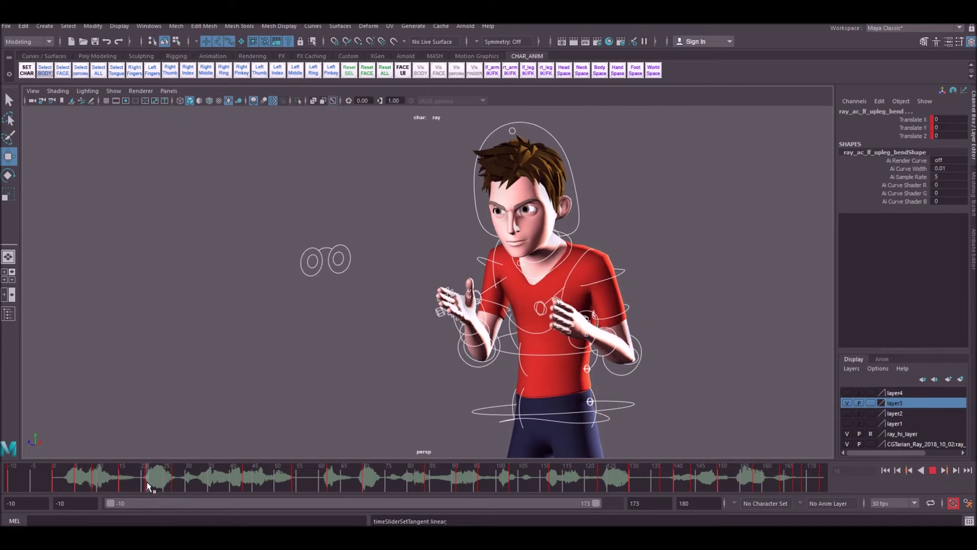
{"action": "left_click", "coordinate": [125, 488]}
{"action": "left_click_drag", "start_coordinate": [123, 487], "coordinate": [133, 487]}
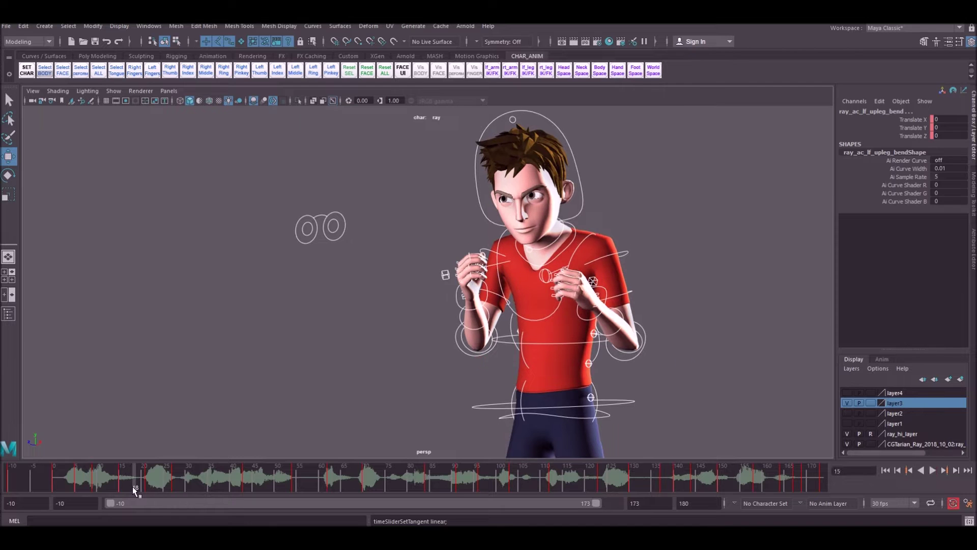
{"action": "key", "text": "s"}
Set the tangents in the frame 15 to 25 range back to stepped and play back the new breakdown
{"action": "left_click_drag", "start_coordinate": [129, 482], "coordinate": [153, 484]}
{"action": "right_click", "coordinate": [153, 484]}
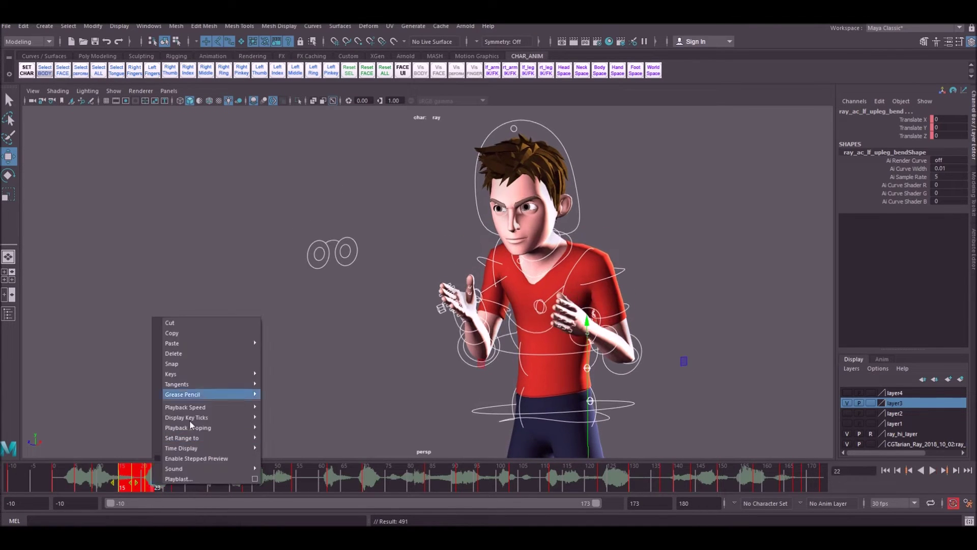
{"action": "mouse_move", "coordinate": [212, 385]}
{"action": "left_click", "coordinate": [284, 424]}
{"action": "left_click", "coordinate": [131, 478]}
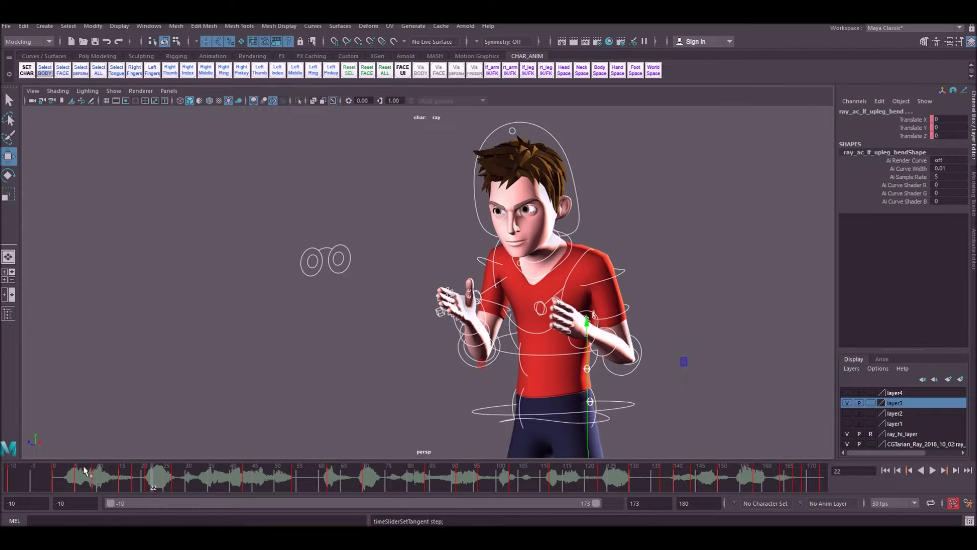
{"action": "key", "text": "alt+v"}
{"action": "key", "text": "alt+v"}
Adjust the upper body control at frame 18 and rotate the chest into a more upright pose
{"action": "left_click", "coordinate": [555, 344]}
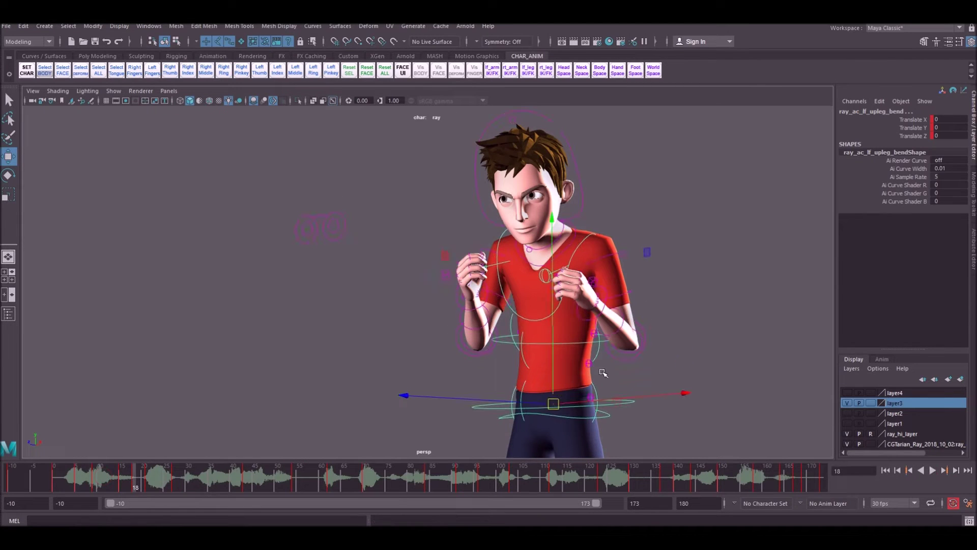
{"action": "left_click_drag", "start_coordinate": [553, 348], "coordinate": [521, 345]}
{"action": "key", "text": "e"}
{"action": "key", "text": "w"}
{"action": "left_click", "coordinate": [531, 349]}
{"action": "left_click", "coordinate": [525, 322], "text": "shift"}
{"action": "key", "text": "e"}
{"action": "left_click_drag", "start_coordinate": [474, 280], "coordinate": [478, 246]}
{"action": "key", "text": "w"}
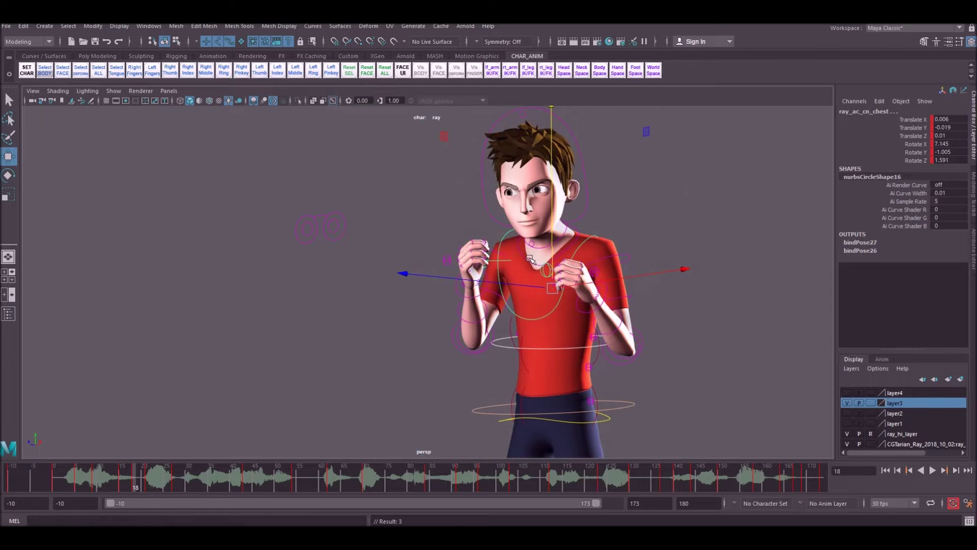
Rotate the neck and head controls to offset the head in the frame 18 breakdown pose
{"action": "left_click", "coordinate": [456, 230]}
{"action": "key", "text": "e"}
{"action": "left_click", "coordinate": [524, 253]}
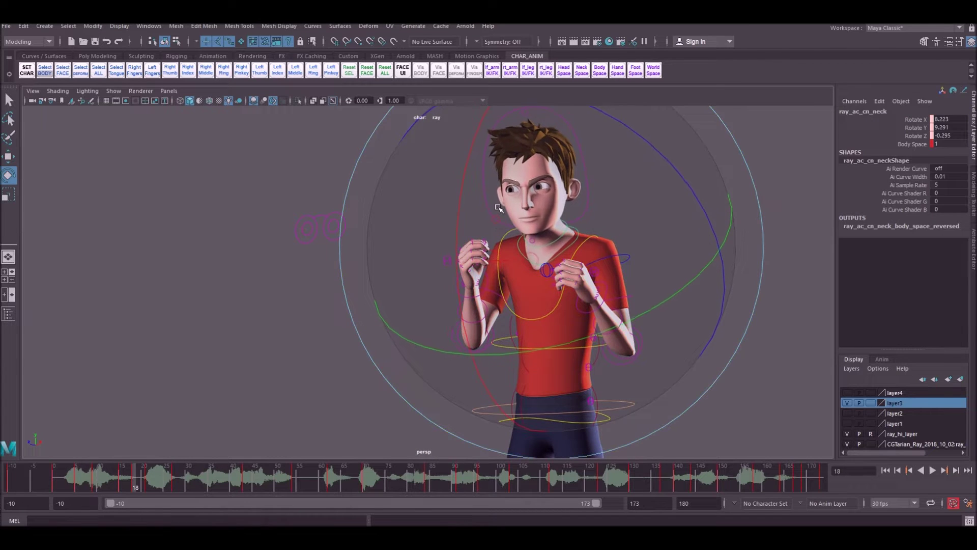
{"action": "key", "text": "w"}
{"action": "left_click", "coordinate": [577, 220]}
{"action": "key", "text": "e"}
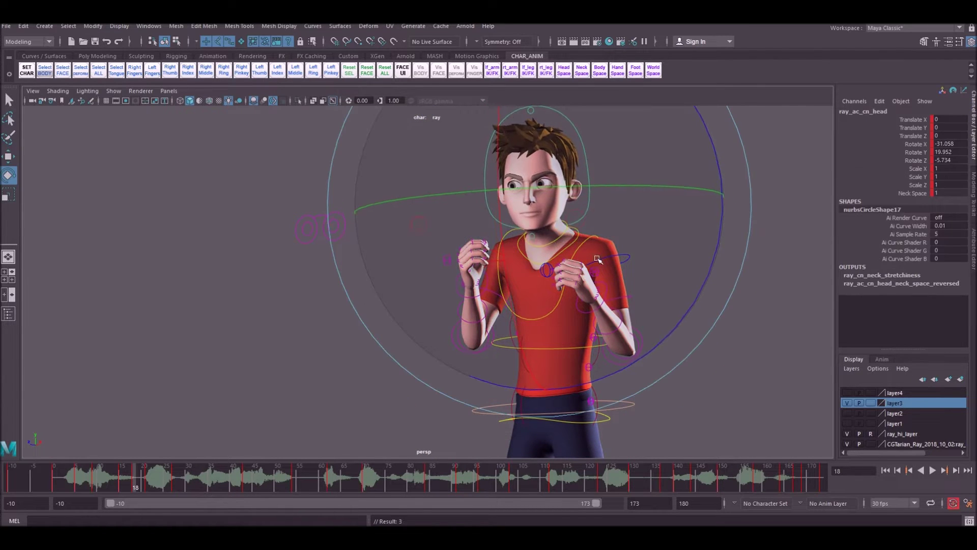
Adjust the left shoulder and elbow FK controls to lower the left forearm in the frame 18 pose
{"action": "left_click", "coordinate": [619, 254]}
{"action": "key", "text": "e"}
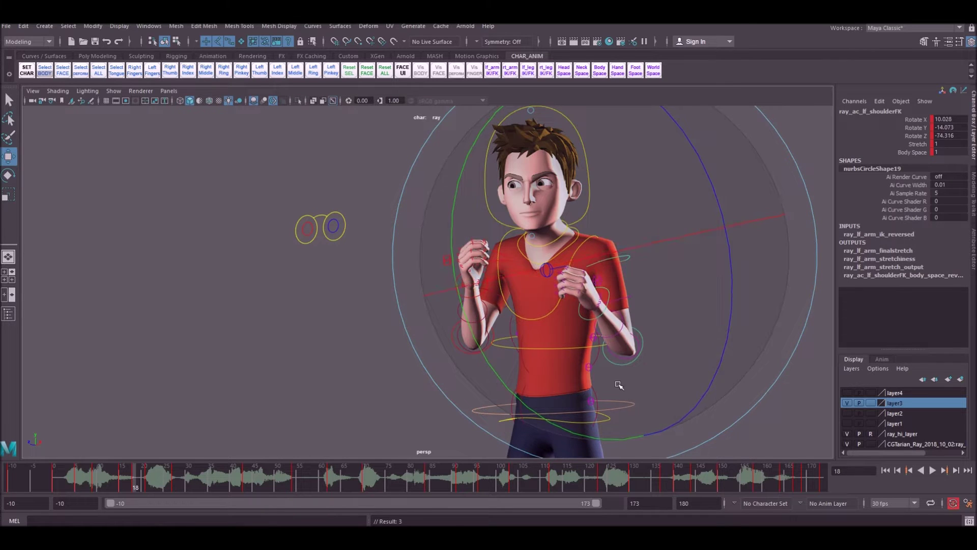
{"action": "key", "text": "w"}
{"action": "left_click", "coordinate": [616, 364]}
{"action": "key", "text": "e"}
{"action": "left_click_drag", "start_coordinate": [574, 320], "coordinate": [578, 332]}
Rotate the right elbow FK control to drop the right forearm slightly in the frame 18 pose
{"action": "key", "text": "w"}
{"action": "left_click", "coordinate": [453, 343]}
{"action": "key", "text": "e"}
{"action": "left_click_drag", "start_coordinate": [455, 317], "coordinate": [450, 334]}
{"action": "key", "text": "w"}
{"action": "left_click", "coordinate": [480, 290]}
{"action": "key", "text": "e"}
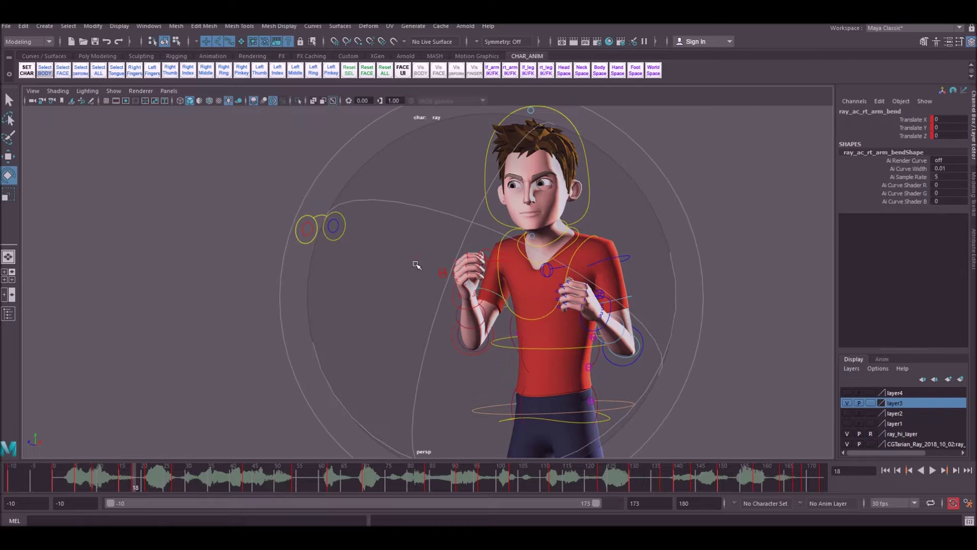
{"action": "key", "text": "w"}
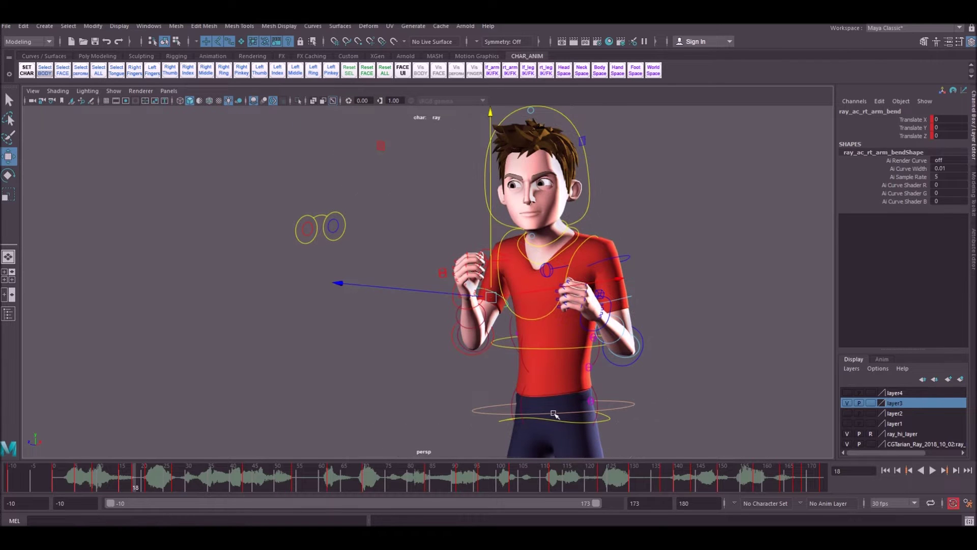
Lower the upper body slightly at frame 18 and fine-tune the right elbow's rotation
{"action": "left_click", "coordinate": [555, 414]}
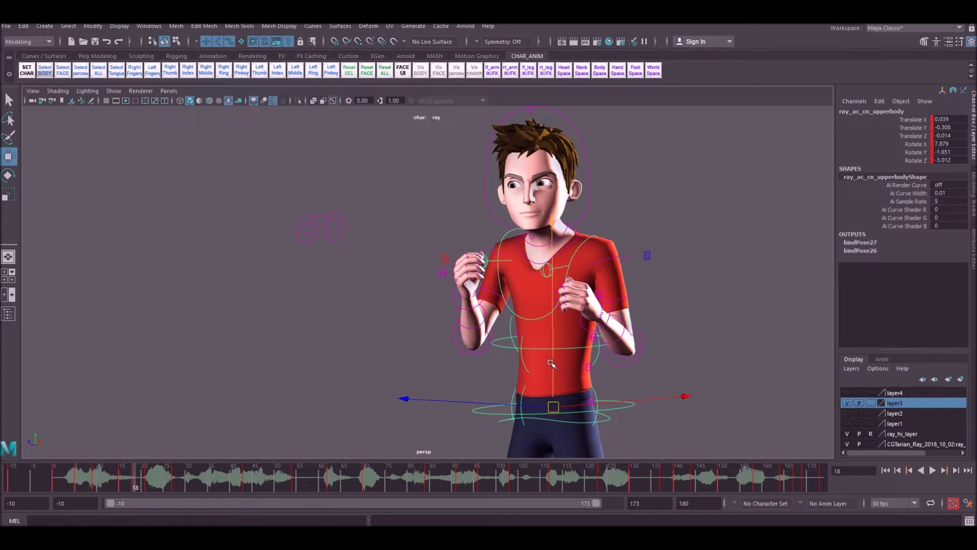
{"action": "left_click", "coordinate": [493, 334]}
{"action": "key", "text": "e"}
{"action": "left_click_drag", "start_coordinate": [447, 302], "coordinate": [445, 311]}
{"action": "key", "text": "w"}
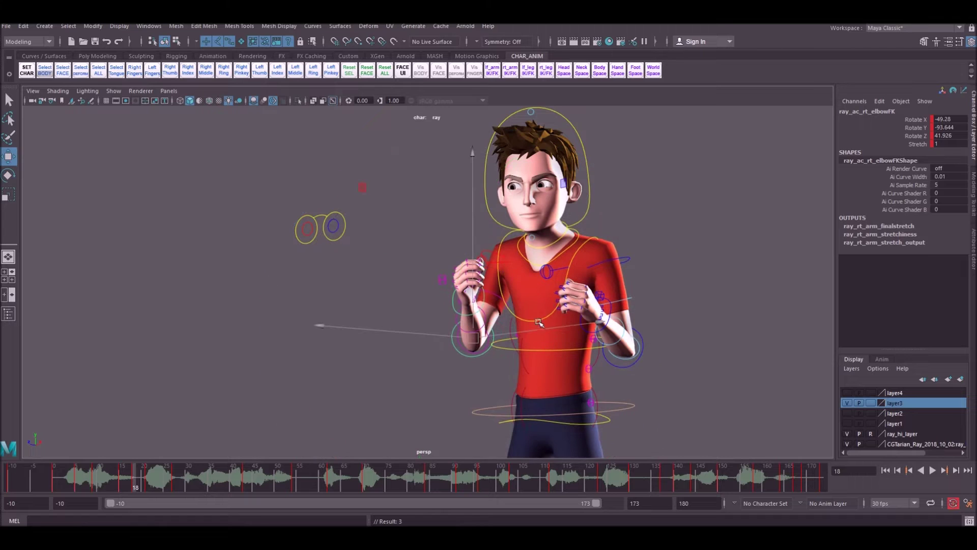
Refine the chest rotation and check the torso control in the frame 18 pose
{"action": "left_click", "coordinate": [539, 322]}
{"action": "key", "text": "e"}
{"action": "left_click_drag", "start_coordinate": [527, 313], "coordinate": [525, 310]}
{"action": "key", "text": "w"}
{"action": "left_click", "coordinate": [543, 349]}
{"action": "key", "text": "e"}
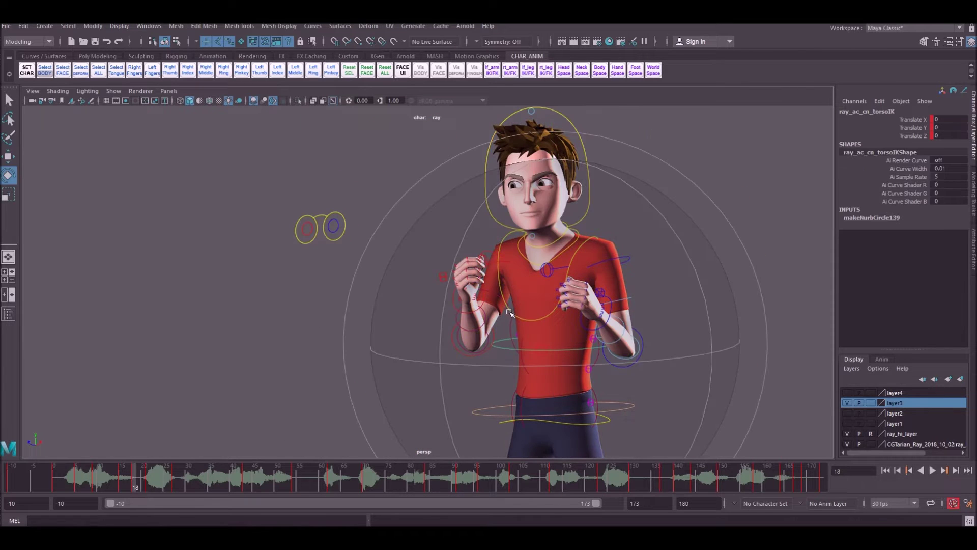
{"action": "key", "text": "w"}
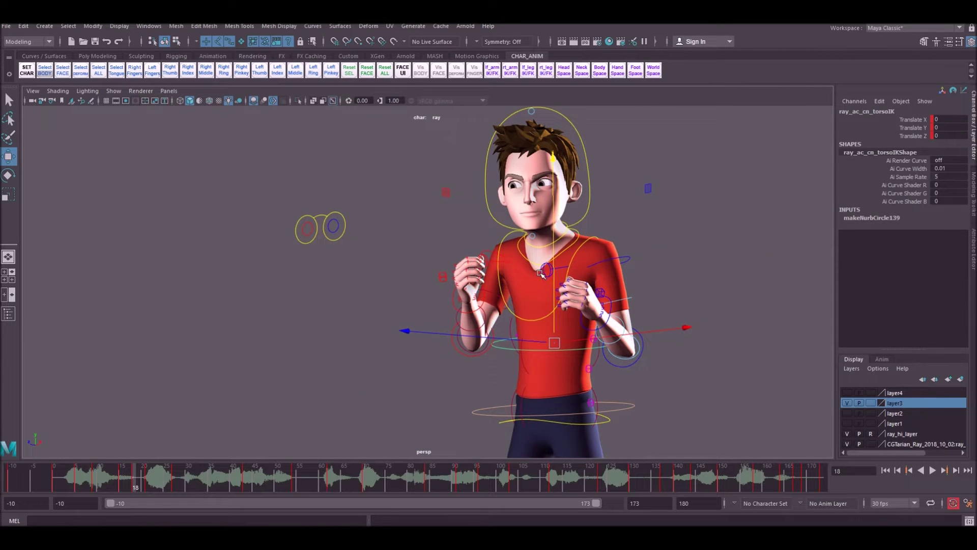
Raise both clavicle controls slightly at frame 18 and clear the selection
{"action": "left_click", "coordinate": [544, 271]}
{"action": "left_click", "coordinate": [492, 261], "text": "shift"}
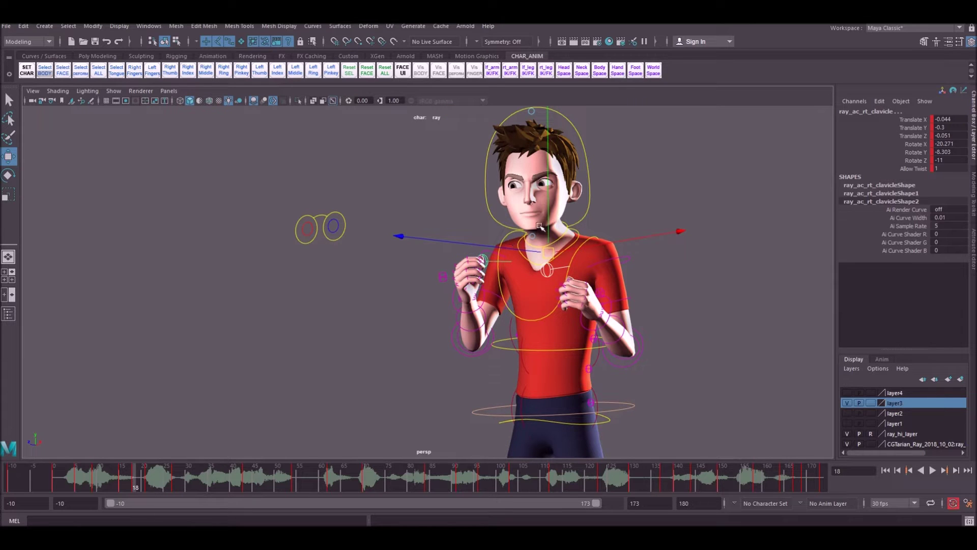
{"action": "left_click", "coordinate": [304, 156]}
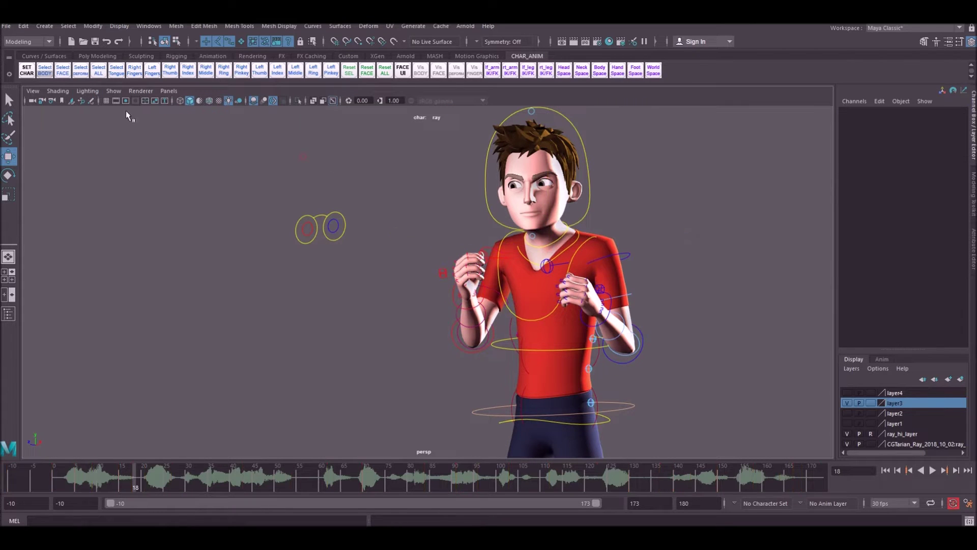
Select all body controls, key the adjusted pose at frame 18, and play back the transition
{"action": "left_click", "coordinate": [140, 91]}
{"action": "left_click", "coordinate": [301, 181]}
{"action": "left_click_drag", "start_coordinate": [213, 128], "coordinate": [831, 457]}
{"action": "key", "text": "alt+v"}
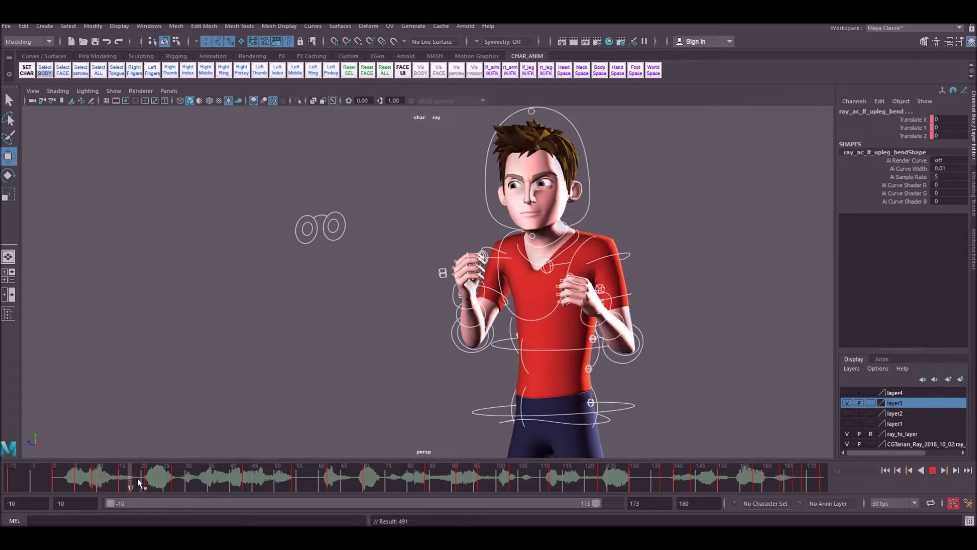
{"action": "key", "text": "alt+v"}
Lower the upper body control slightly in the frame 21 pose and play back the change
{"action": "left_click", "coordinate": [558, 334]}
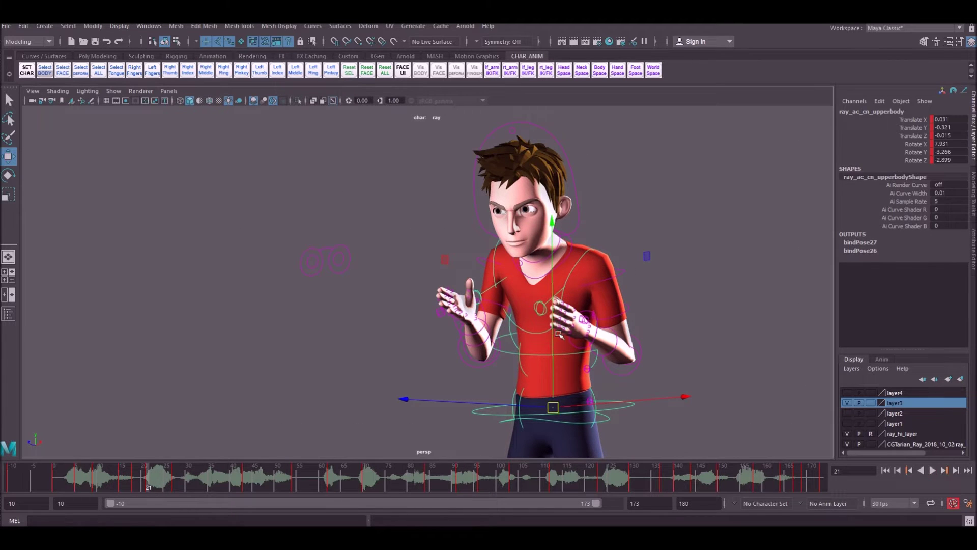
{"action": "left_click_drag", "start_coordinate": [553, 341], "coordinate": [544, 342]}
{"action": "key", "text": "e"}
{"action": "left_click_drag", "start_coordinate": [137, 482], "coordinate": [205, 467]}
{"action": "left_click", "coordinate": [111, 476]}
{"action": "key", "text": "alt+v"}
Hide the NURBS curves and review the updated animation by playing and scrubbing the timeline
{"action": "left_click", "coordinate": [114, 91]}
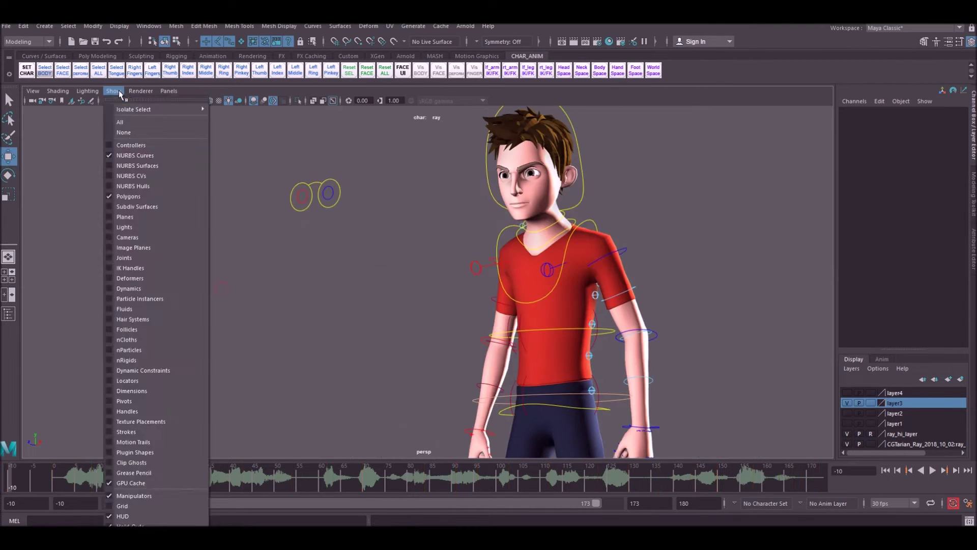
{"action": "left_click", "coordinate": [131, 156]}
{"action": "left_click", "coordinate": [933, 471]}
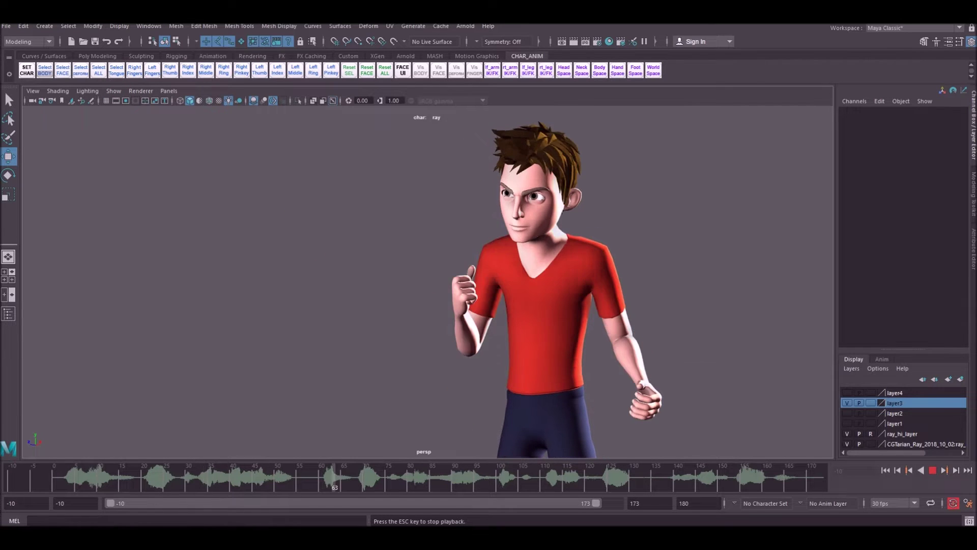
{"action": "left_click", "coordinate": [933, 472]}
{"action": "left_click_drag", "start_coordinate": [66, 484], "coordinate": [148, 476]}
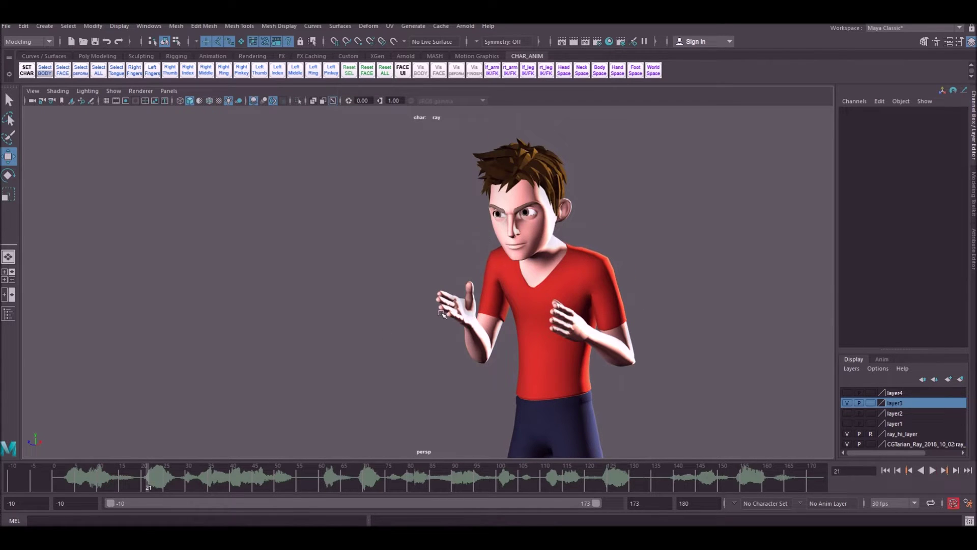
{"action": "key", "text": "alt+v"}
{"action": "left_click", "coordinate": [933, 472]}
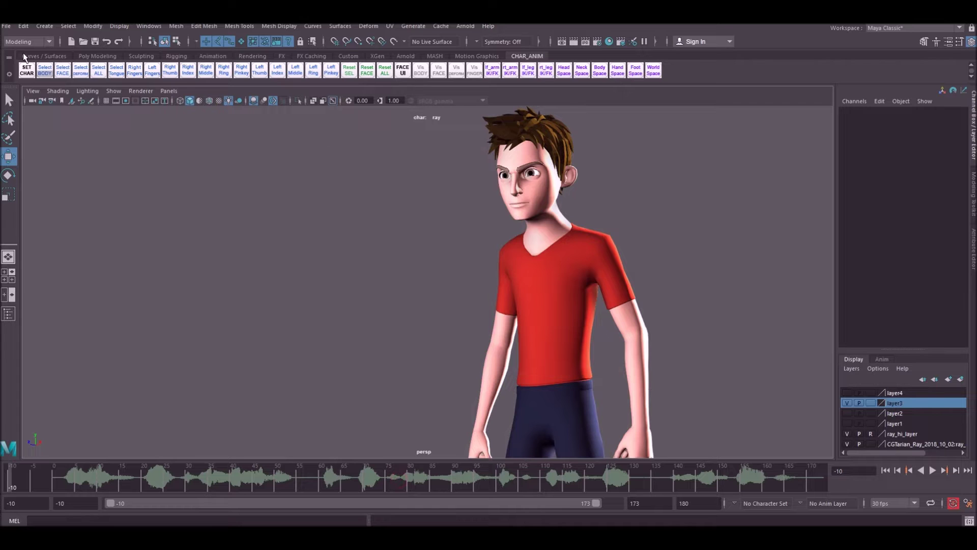
Show the NURBS curves again and select every body control on the character
{"action": "left_click", "coordinate": [114, 90]}
{"action": "left_click", "coordinate": [136, 155]}
{"action": "left_click_drag", "start_coordinate": [168, 128], "coordinate": [817, 483]}
Scrub the timeline to frame 72 and play back the poses before returning to the first frame
{"action": "left_click_drag", "start_coordinate": [85, 471], "coordinate": [333, 478]}
{"action": "key", "text": "ctrl+z"}
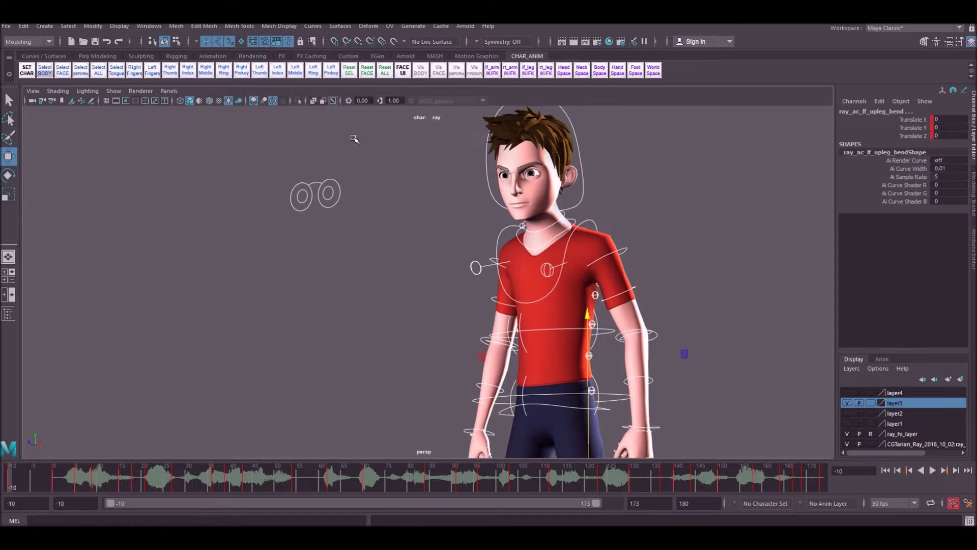
{"action": "left_click_drag", "start_coordinate": [129, 481], "coordinate": [374, 476]}
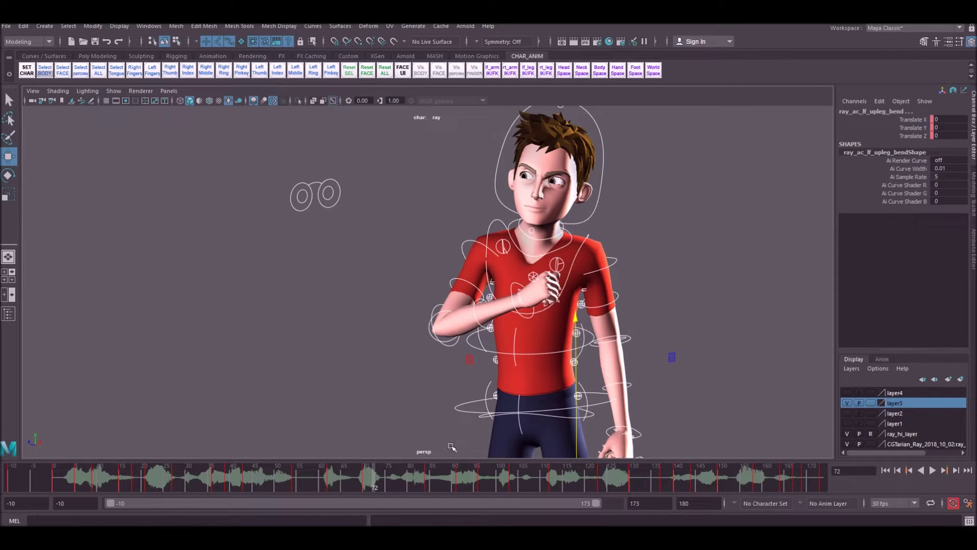
{"action": "key", "text": "alt+v"}
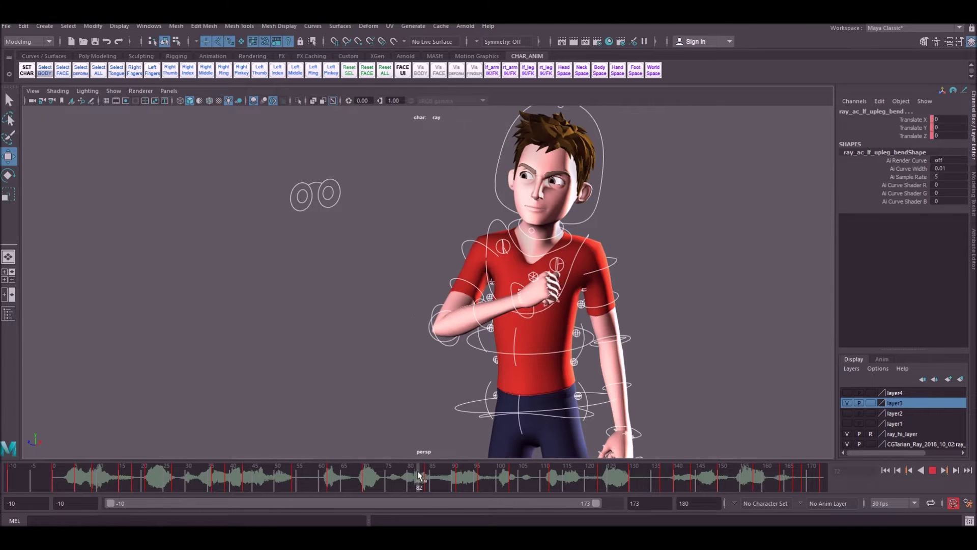
{"action": "key", "text": "alt+shift+v"}
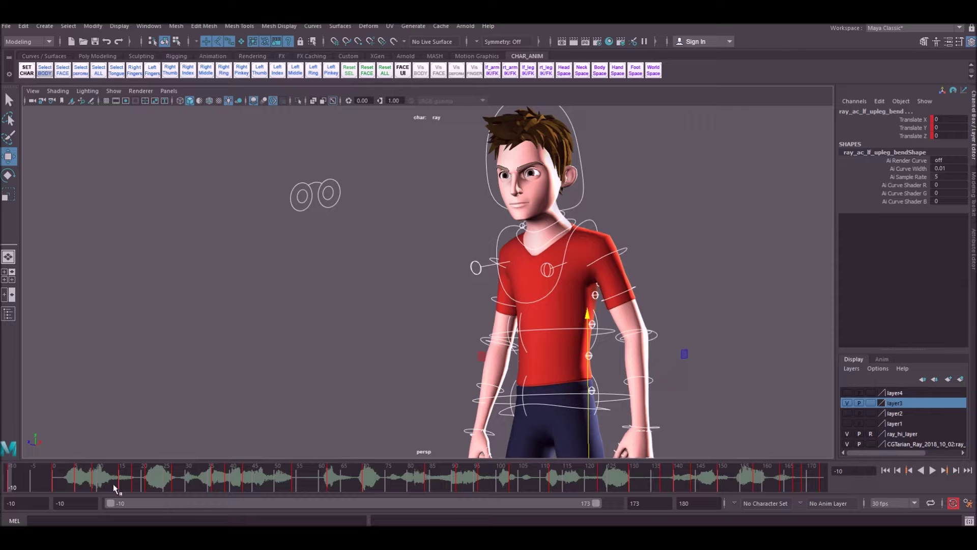
Change the tangent type of the selected controls' keys across the whole timeline, frames -10 to 173
{"action": "double_click", "coordinate": [130, 477]}
{"action": "right_click", "coordinate": [179, 477]}
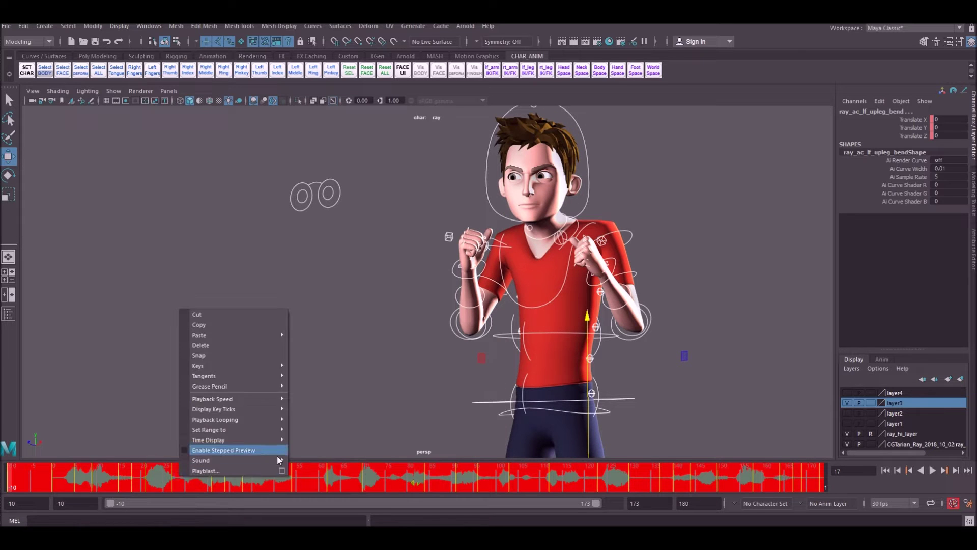
{"action": "mouse_move", "coordinate": [267, 366]}
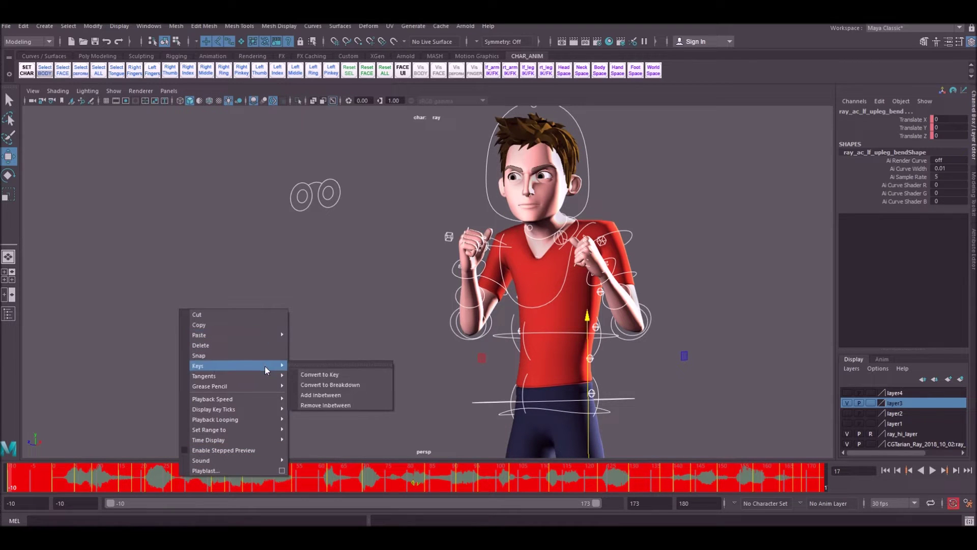
{"action": "left_click", "coordinate": [322, 449]}
Clear the selection, hide the NURBS curves, and play the full animation from frame -10
{"action": "left_click_drag", "start_coordinate": [481, 487], "coordinate": [11, 481]}
{"action": "left_click", "coordinate": [253, 221]}
{"action": "left_click", "coordinate": [119, 93]}
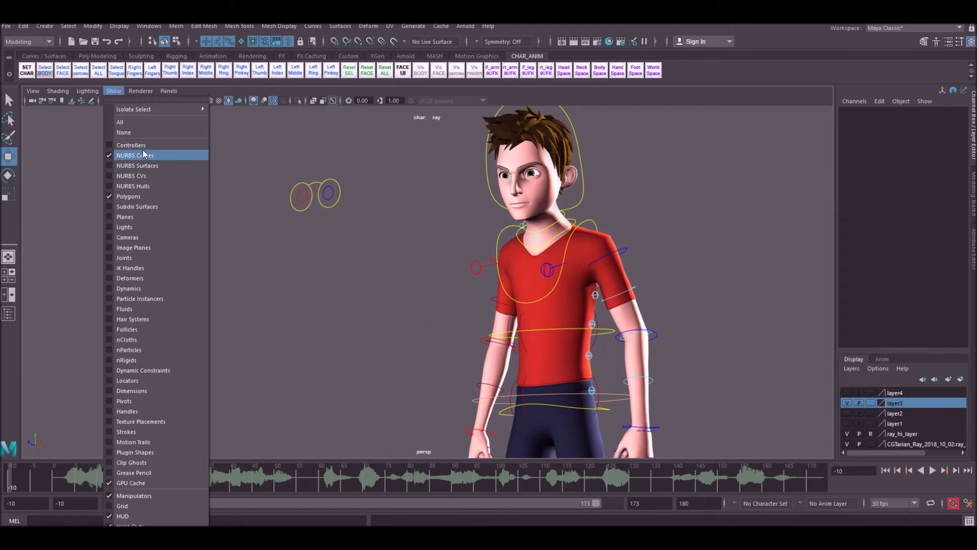
{"action": "left_click", "coordinate": [145, 155]}
{"action": "left_click", "coordinate": [933, 471]}
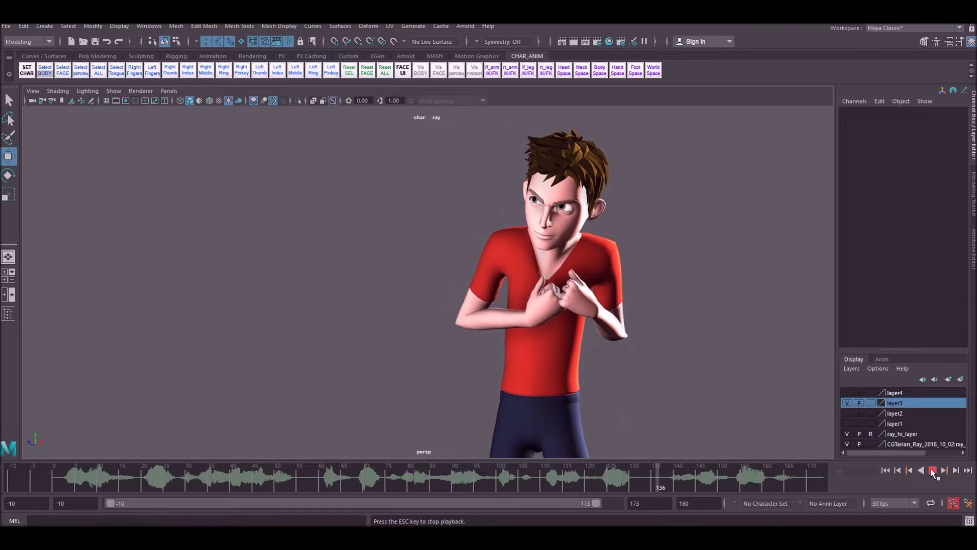
Stop playback, scrub the opening frames, replay the full animation to review the motion, and stop it again
{"action": "left_click", "coordinate": [933, 472]}
{"action": "left_click_drag", "start_coordinate": [31, 482], "coordinate": [20, 485]}
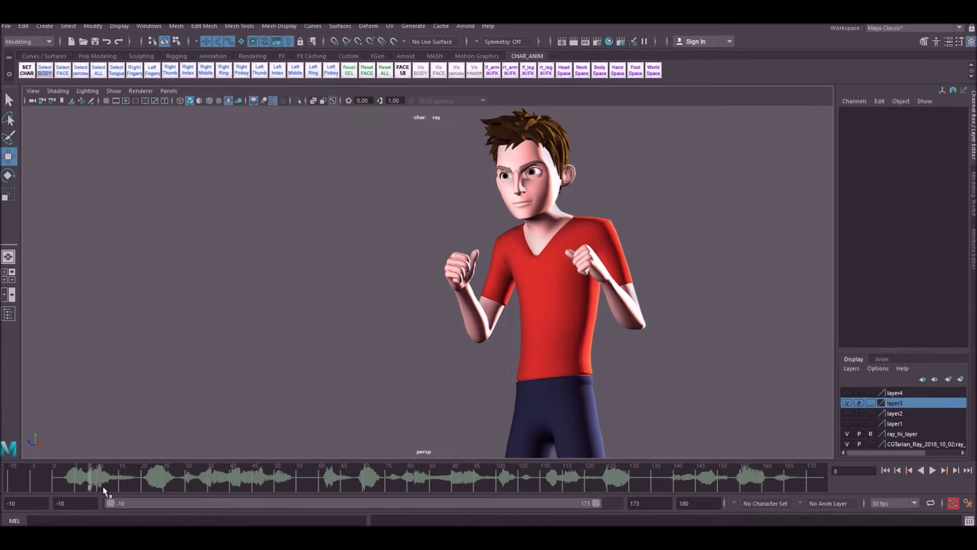
{"action": "key", "text": "alt+v"}
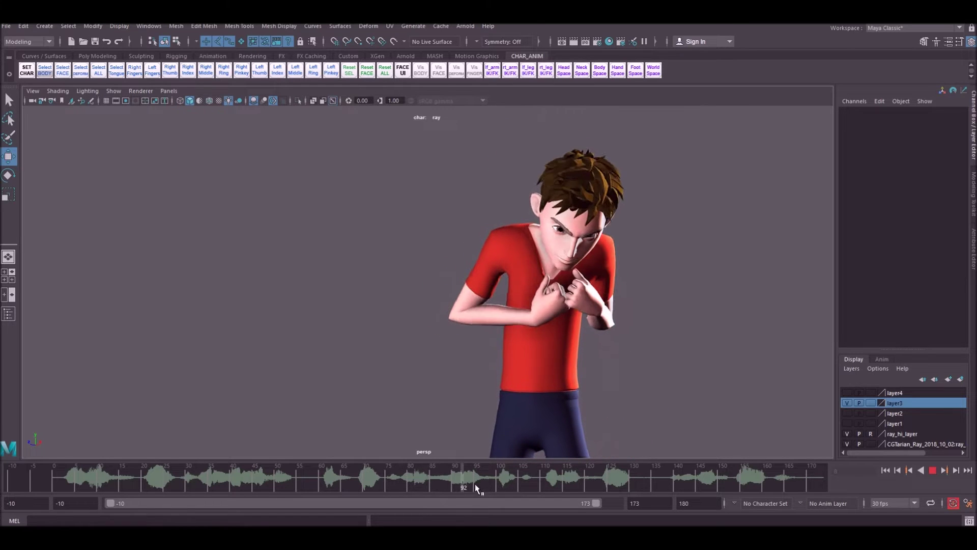
{"action": "left_click_drag", "start_coordinate": [776, 480], "coordinate": [544, 480]}
{"action": "key", "text": "Escape"}
{"action": "left_click", "coordinate": [933, 470]}
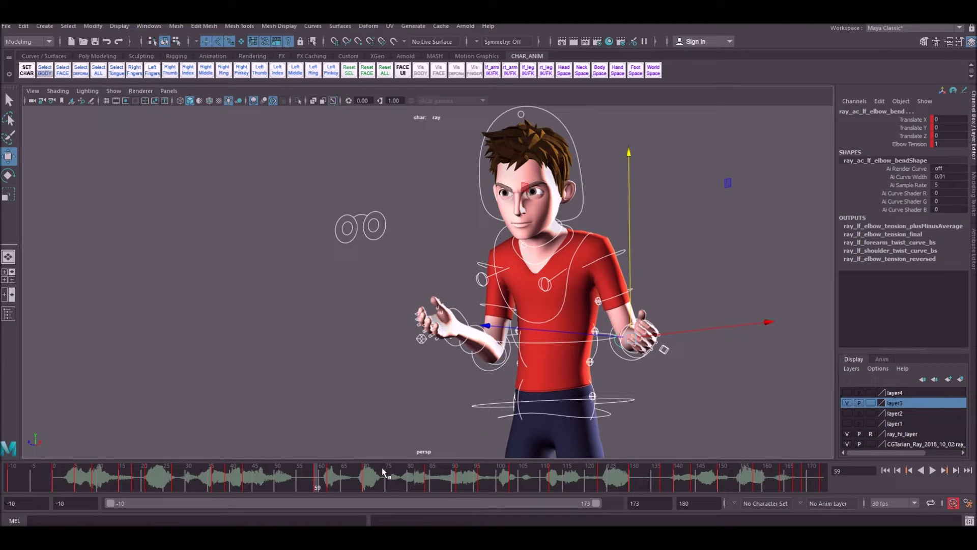
Shorten the playback range so it ends at frame 59 and play back that range
{"action": "left_click_drag", "start_coordinate": [594, 500], "coordinate": [285, 490]}
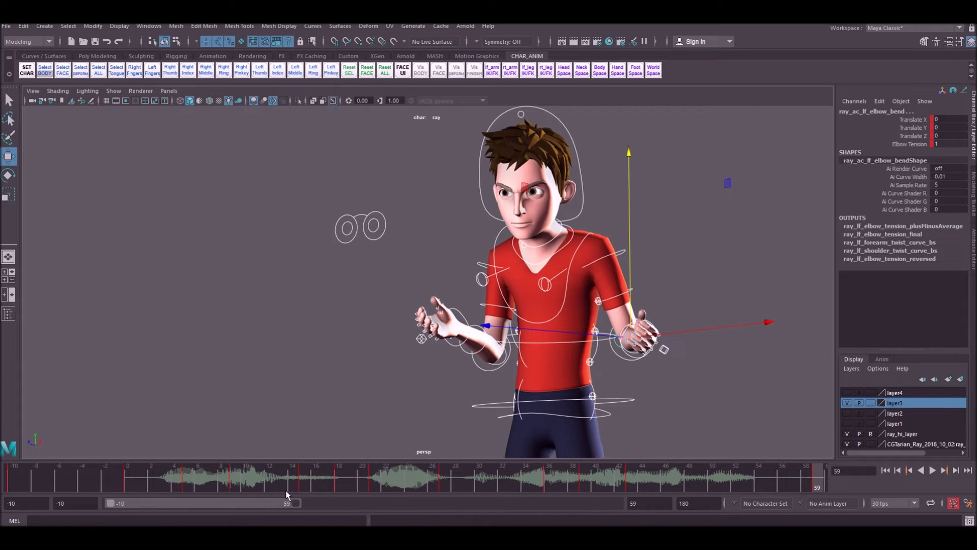
{"action": "key", "text": "alt+shift+v"}
{"action": "left_click", "coordinate": [933, 471]}
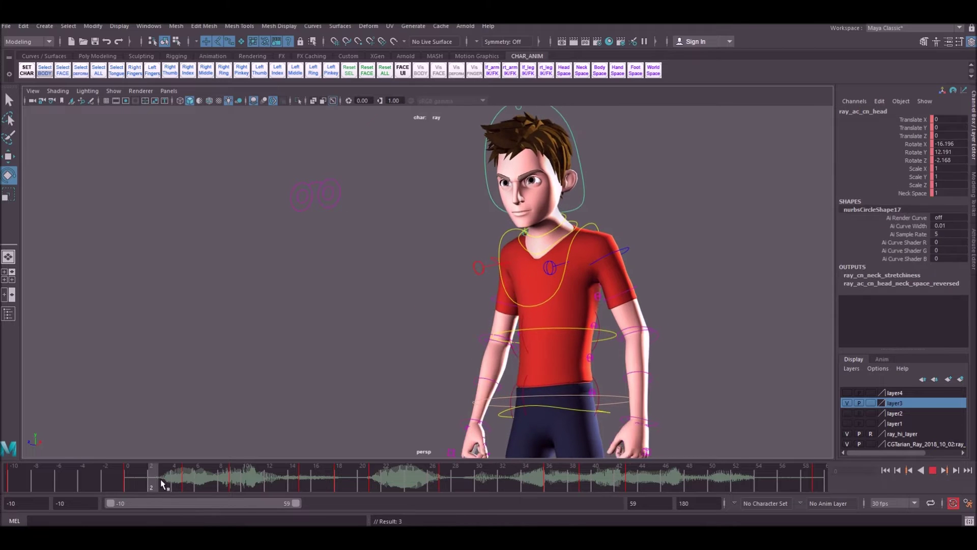
At frame 5, lower the upper body control to Translate Y -0.302 and rotate it to 1.087, -0.948, 0.248
{"action": "left_click_drag", "start_coordinate": [161, 480], "coordinate": [386, 465]}
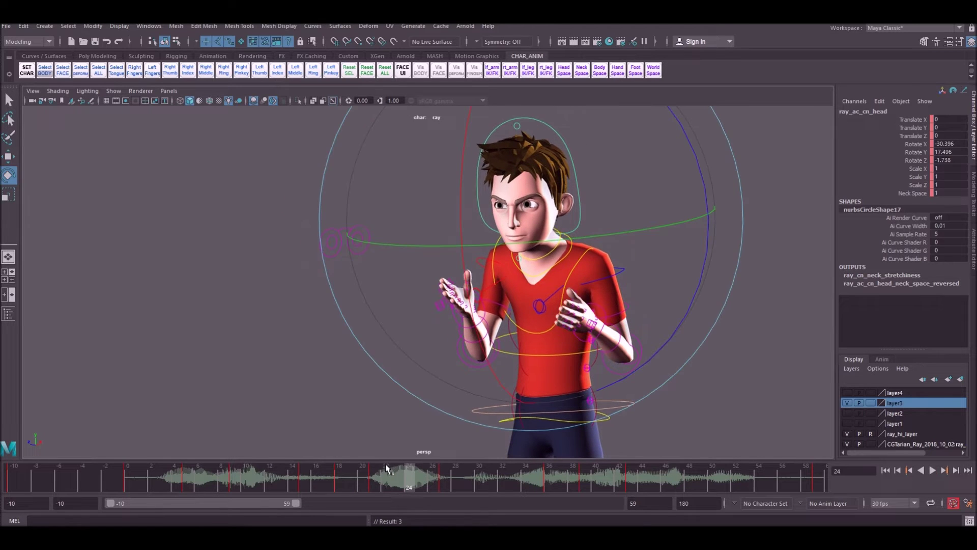
{"action": "left_click_drag", "start_coordinate": [261, 473], "coordinate": [186, 467]}
{"action": "key", "text": "w"}
{"action": "left_click", "coordinate": [575, 386]}
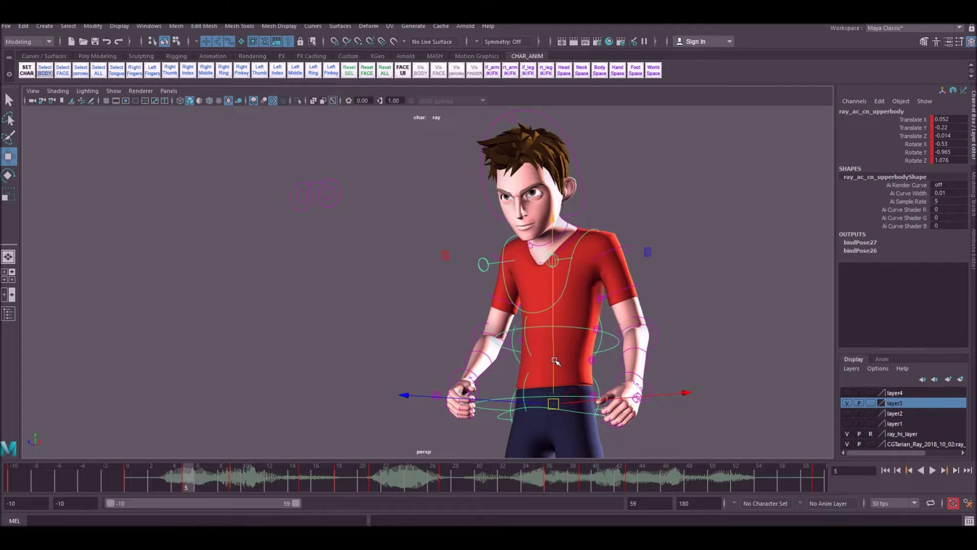
{"action": "key", "text": "e"}
{"action": "mouse_move", "coordinate": [148, 471]}
{"action": "left_mouse_down"}
{"action": "mouse_move", "coordinate": [258, 469]}
{"action": "mouse_move", "coordinate": [124, 479]}
{"action": "mouse_move", "coordinate": [201, 474]}
{"action": "mouse_move", "coordinate": [187, 477]}
{"action": "left_mouse_up"}
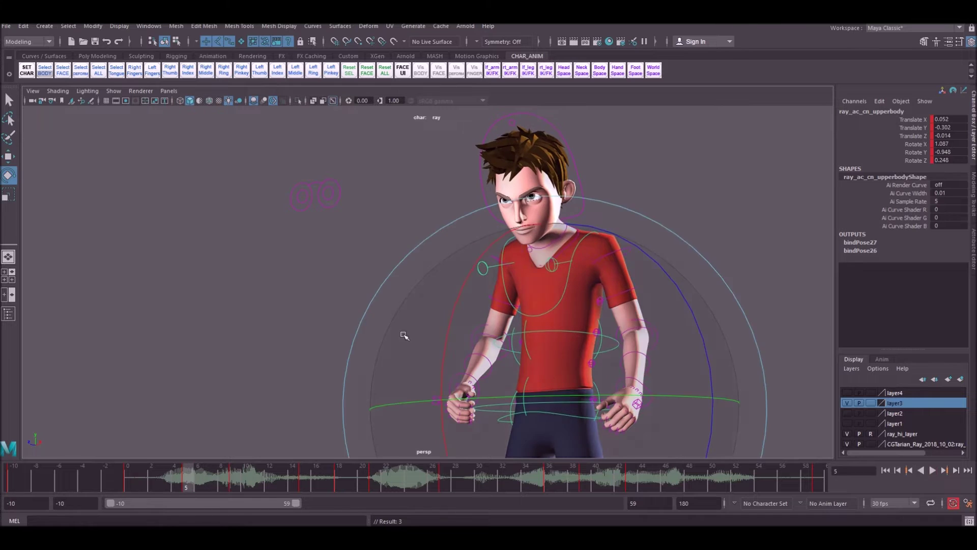
Select both FK shoulder controls at frame 5 and rotate them, bringing the left one to 15.392, 2.81, -75.559
{"action": "key", "text": "w"}
{"action": "left_click", "coordinate": [492, 299]}
{"action": "left_click", "coordinate": [634, 255]}
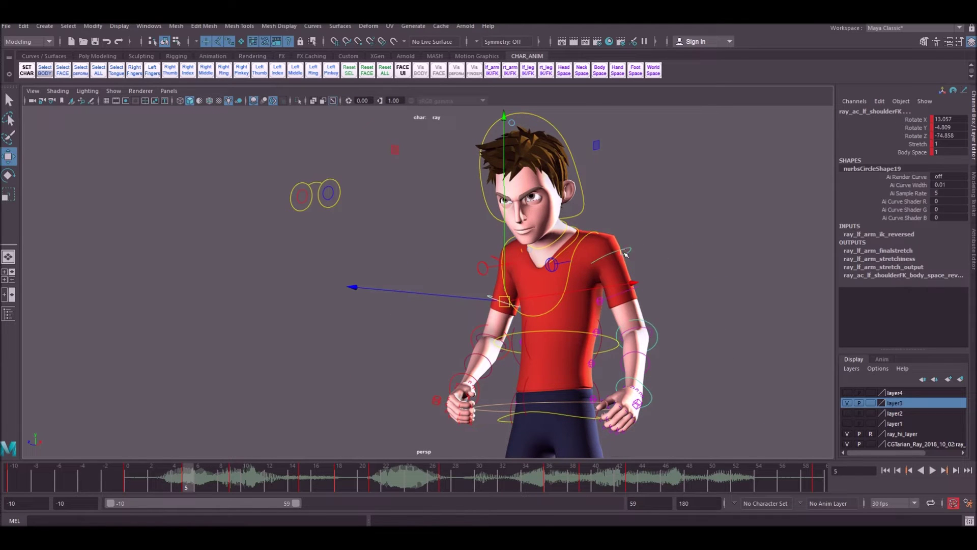
{"action": "key", "text": "e"}
{"action": "left_click_drag", "start_coordinate": [473, 321], "coordinate": [481, 333]}
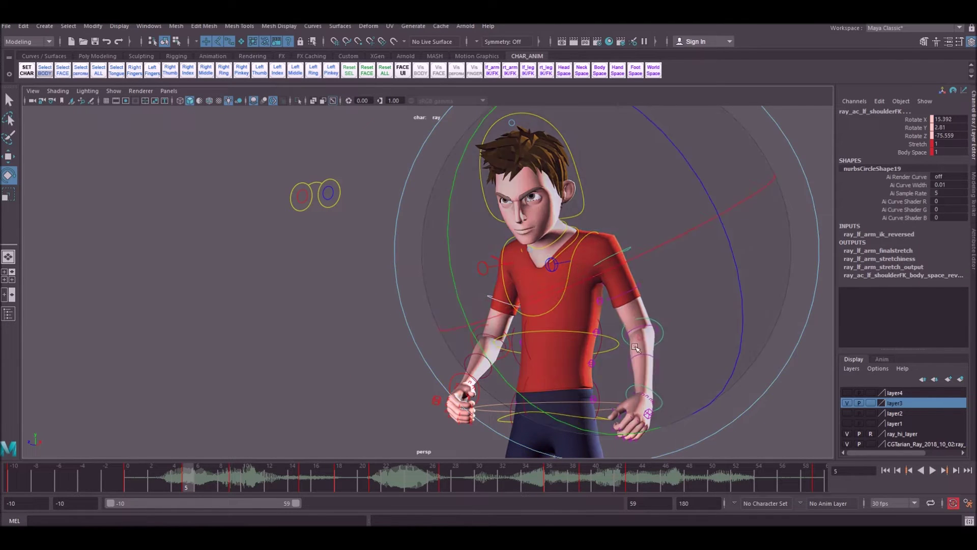
Adjust the elbow and hand rotations of the arm pose at frame 5 and scrub the surrounding frames
{"action": "key", "text": "w"}
{"action": "left_click", "coordinate": [476, 327]}
{"action": "left_click", "coordinate": [453, 383]}
{"action": "key", "text": "e"}
{"action": "left_click", "coordinate": [654, 395]}
{"action": "mouse_move", "coordinate": [162, 477]}
{"action": "left_mouse_down"}
{"action": "mouse_move", "coordinate": [262, 467]}
{"action": "mouse_move", "coordinate": [259, 478]}
{"action": "mouse_move", "coordinate": [104, 479]}
{"action": "mouse_move", "coordinate": [163, 477]}
{"action": "left_mouse_up"}
Select both clavicles and the head control in turn, offset the head's key to frame 6, and play the result
{"action": "key", "text": "w"}
{"action": "left_click", "coordinate": [481, 243]}
{"action": "left_click", "coordinate": [548, 235], "text": "shift"}
{"action": "left_click", "coordinate": [496, 204]}
{"action": "left_click_drag", "start_coordinate": [251, 468], "coordinate": [216, 478]}
{"action": "left_click", "coordinate": [212, 483]}
{"action": "key", "text": "alt+v"}
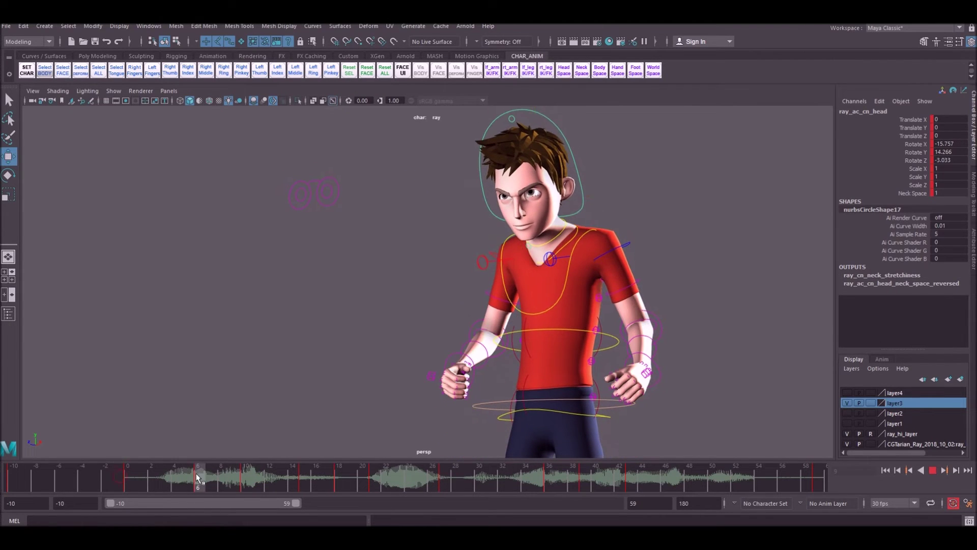
Rotate the head control at frame 6 to -12.931, 13.918, -2.005 and play back the change
{"action": "key", "text": "alt+v"}
{"action": "key", "text": "e"}
{"action": "left_click_drag", "start_coordinate": [417, 255], "coordinate": [416, 234]}
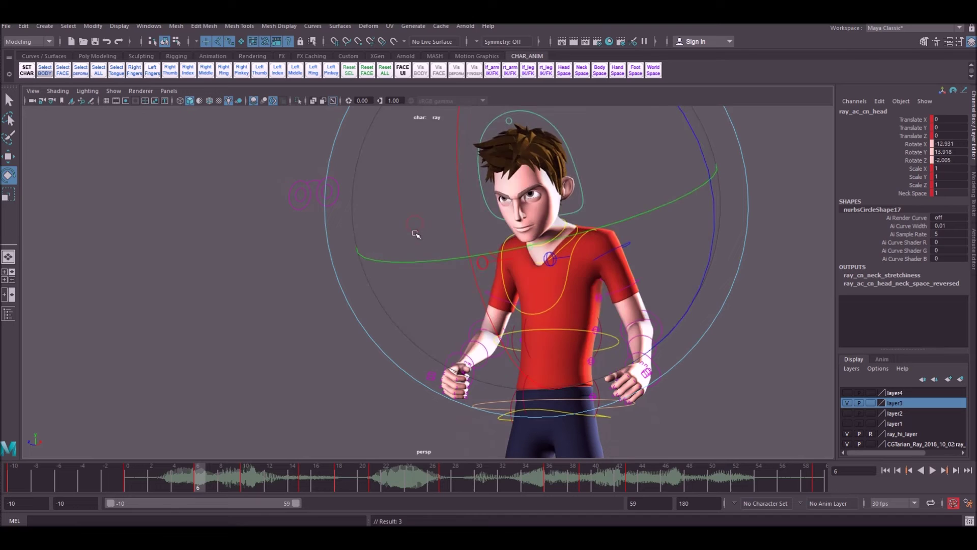
{"action": "key", "text": "alt+v"}
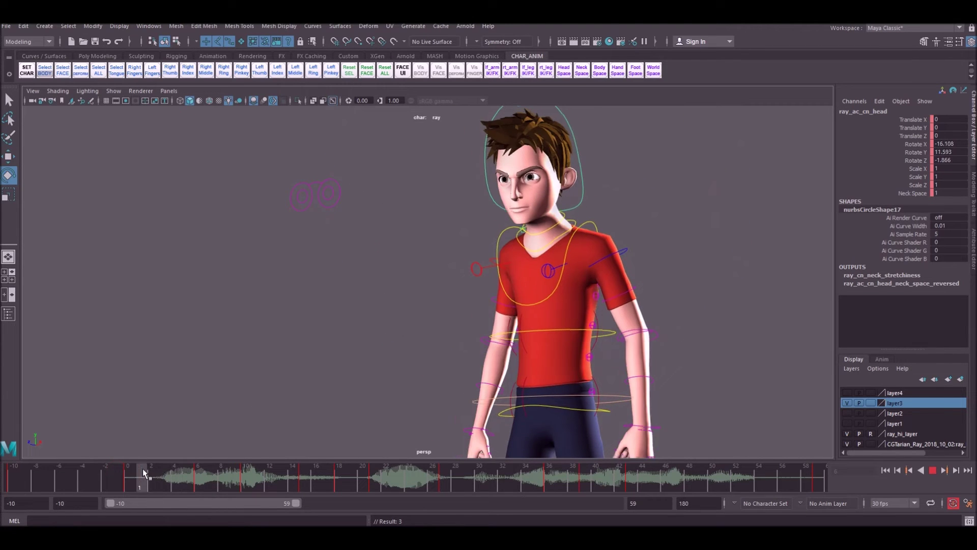
At frame 3, rotate the head control to -21.694, 12.713, -2.789, play it back, and adjust the rotation further
{"action": "left_click", "coordinate": [163, 470]}
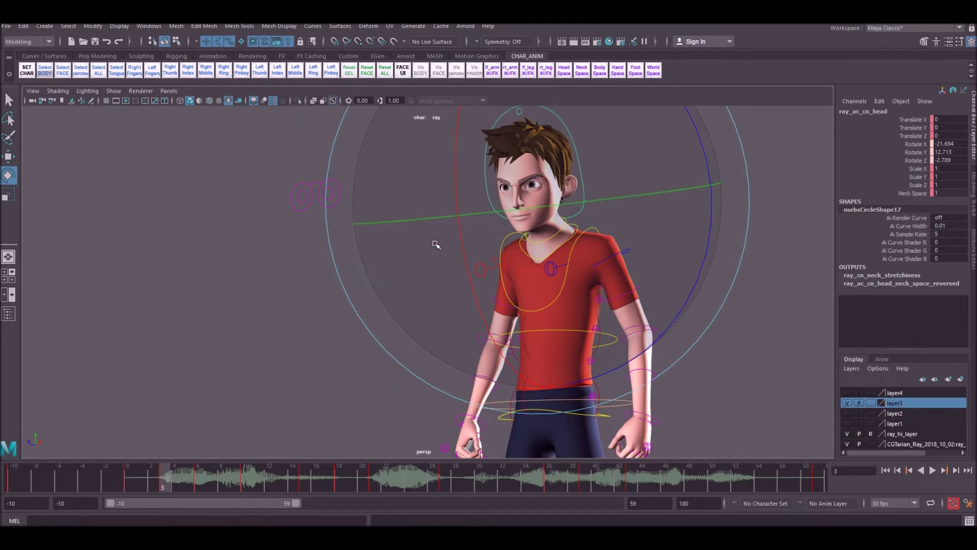
{"action": "key", "text": "alt+v"}
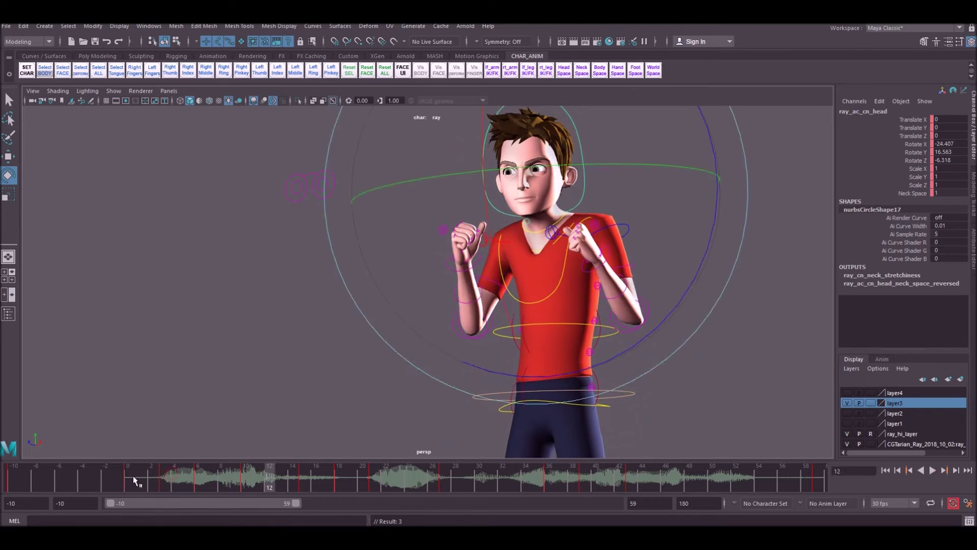
{"action": "left_click", "coordinate": [165, 481]}
{"action": "left_click_drag", "start_coordinate": [508, 226], "coordinate": [528, 155]}
Move the head control's key from frame 6 to frame 7, shift its following key, and scrub through the motion
{"action": "mouse_move", "coordinate": [174, 474]}
{"action": "left_mouse_down"}
{"action": "mouse_move", "coordinate": [200, 477]}
{"action": "mouse_move", "coordinate": [189, 477]}
{"action": "left_mouse_up"}
{"action": "left_click_drag", "start_coordinate": [189, 477], "coordinate": [217, 482], "text": "shift"}
{"action": "left_click_drag", "start_coordinate": [107, 471], "coordinate": [259, 483]}
{"action": "left_click", "coordinate": [238, 480], "text": "shift"}
{"action": "left_click", "coordinate": [248, 483], "text": "shift"}
{"action": "left_click_drag", "start_coordinate": [141, 483], "coordinate": [270, 461]}
{"action": "left_click_drag", "start_coordinate": [161, 469], "coordinate": [246, 468]}
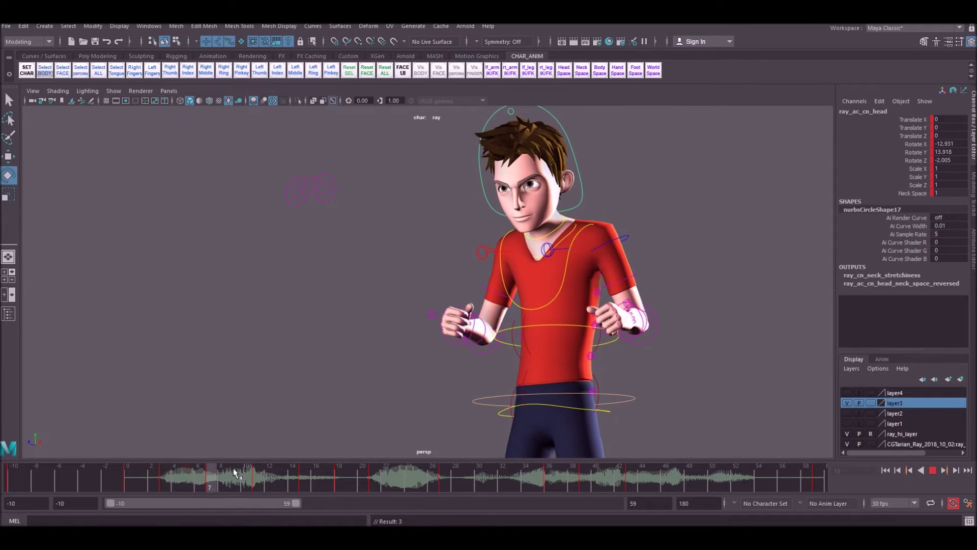
Select the shoulder, elbow and hand FK controls of both arms plus the clavicles at frame 10, and scrub the arm motion
{"action": "left_click", "coordinate": [501, 266]}
{"action": "key", "text": "w"}
{"action": "left_click", "coordinate": [494, 283]}
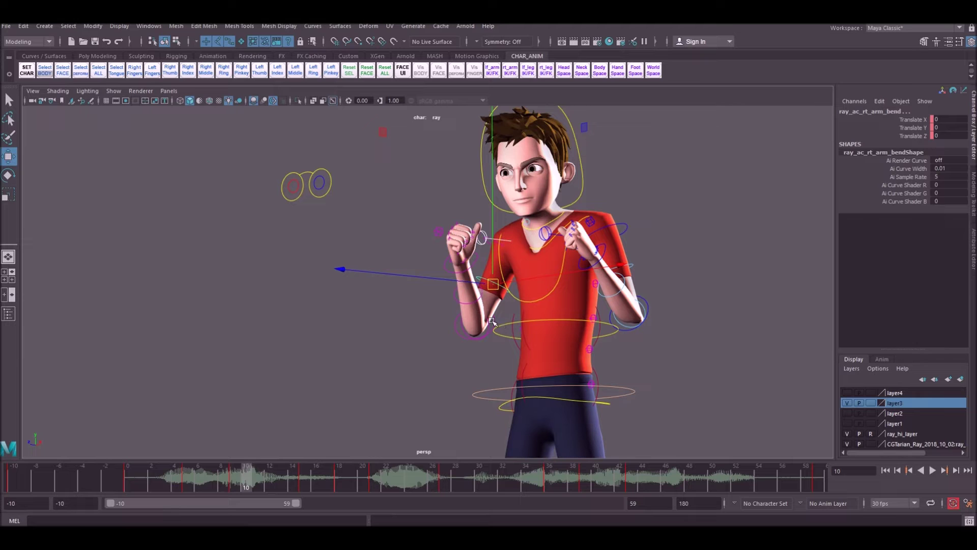
{"action": "left_click", "coordinate": [460, 278]}
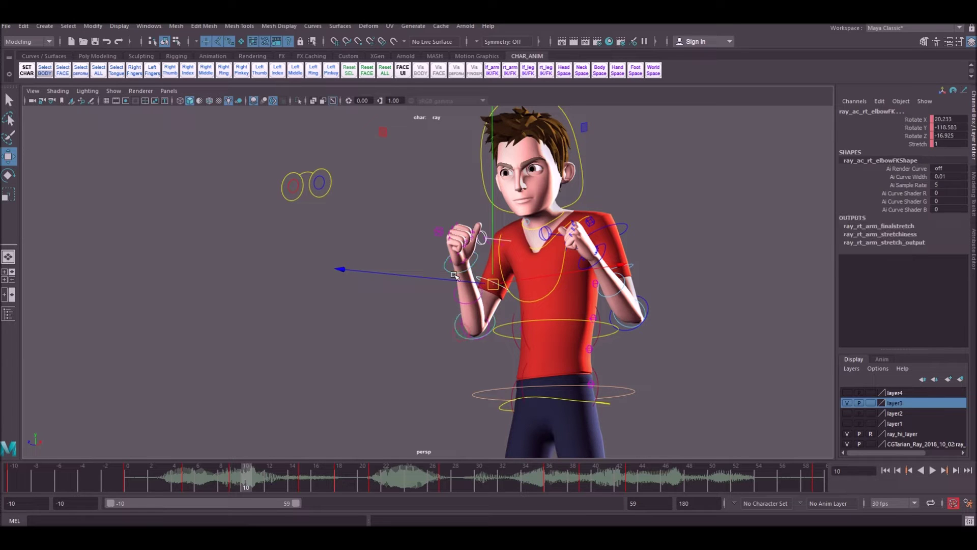
{"action": "left_click", "coordinate": [636, 259]}
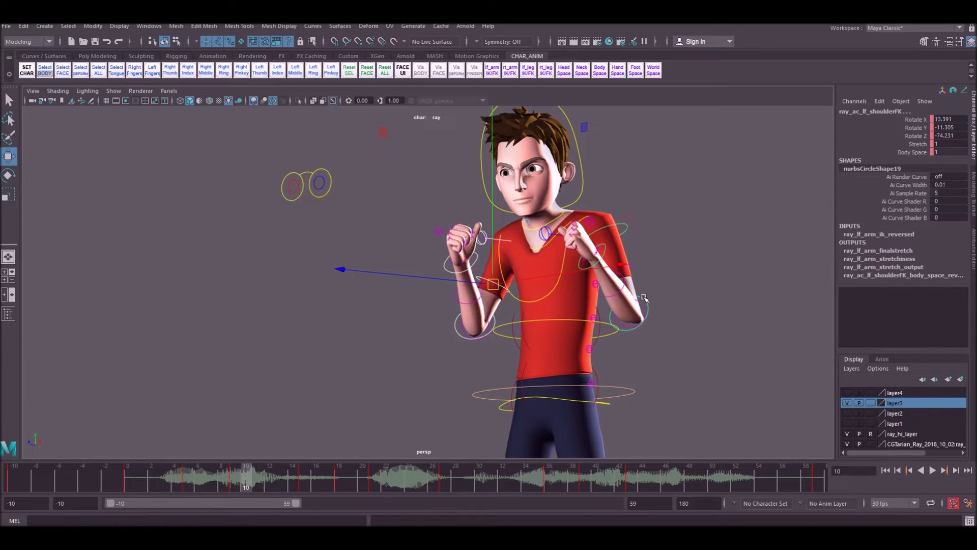
{"action": "left_click", "coordinate": [622, 313]}
{"action": "left_click", "coordinate": [606, 253]}
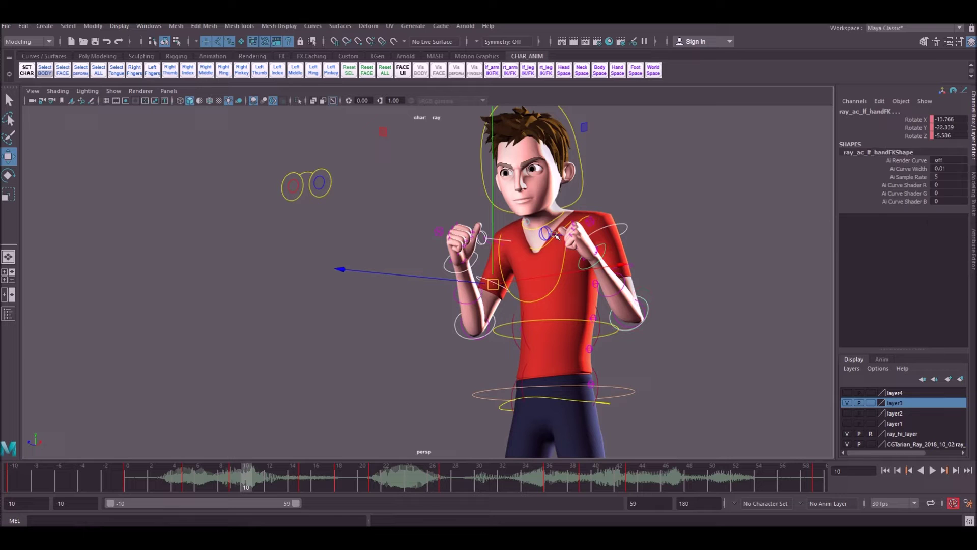
{"action": "left_click", "coordinate": [507, 243]}
{"action": "left_click", "coordinate": [510, 241]}
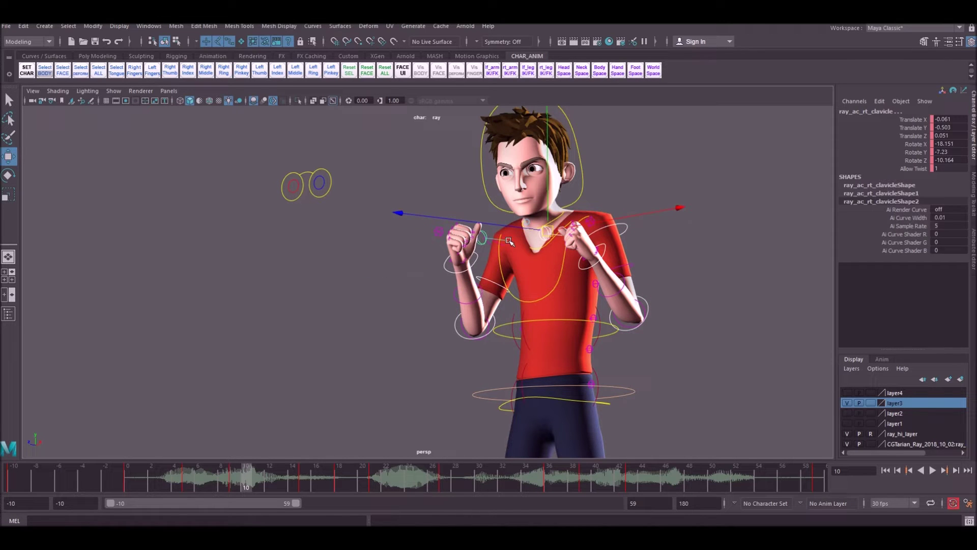
{"action": "mouse_move", "coordinate": [280, 465]}
{"action": "left_mouse_down"}
{"action": "mouse_move", "coordinate": [151, 475]}
{"action": "mouse_move", "coordinate": [258, 469]}
{"action": "mouse_move", "coordinate": [158, 478]}
{"action": "mouse_move", "coordinate": [234, 471]}
{"action": "mouse_move", "coordinate": [172, 476]}
{"action": "mouse_move", "coordinate": [227, 473]}
{"action": "mouse_move", "coordinate": [183, 483]}
{"action": "left_mouse_up"}
{"action": "left_click_drag", "start_coordinate": [110, 482], "coordinate": [329, 471]}
{"action": "left_click_drag", "start_coordinate": [193, 476], "coordinate": [281, 473]}
Select the upper body control, raise it to Translate Y -0.019 at frame 15, and adjust its rotation
{"action": "left_click", "coordinate": [634, 393]}
{"action": "left_click_drag", "start_coordinate": [188, 481], "coordinate": [305, 480]}
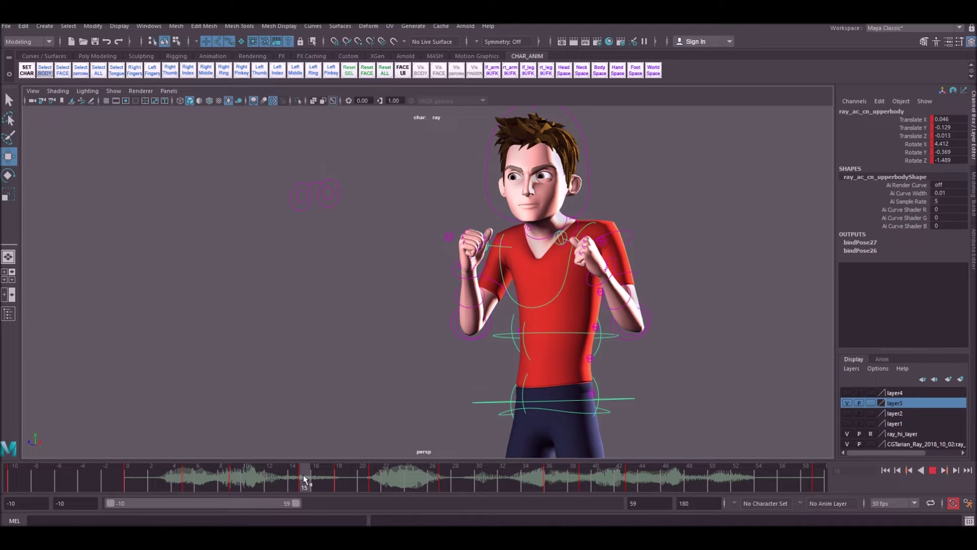
{"action": "left_click_drag", "start_coordinate": [304, 486], "coordinate": [304, 487]}
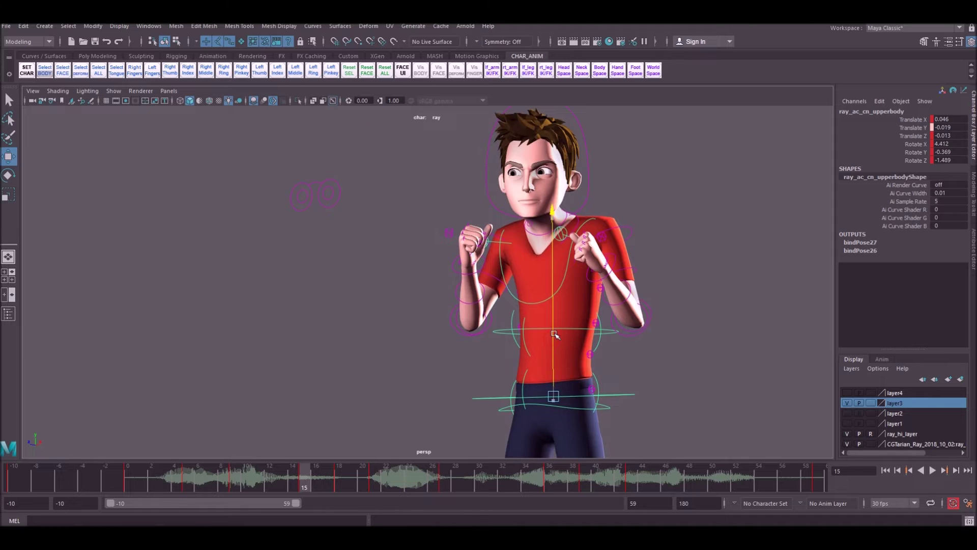
{"action": "key", "text": "e"}
{"action": "key", "text": "w"}
Select the chest control, adjust the torso rotation at frame 15, and scrub through the motion
{"action": "left_click", "coordinate": [372, 357]}
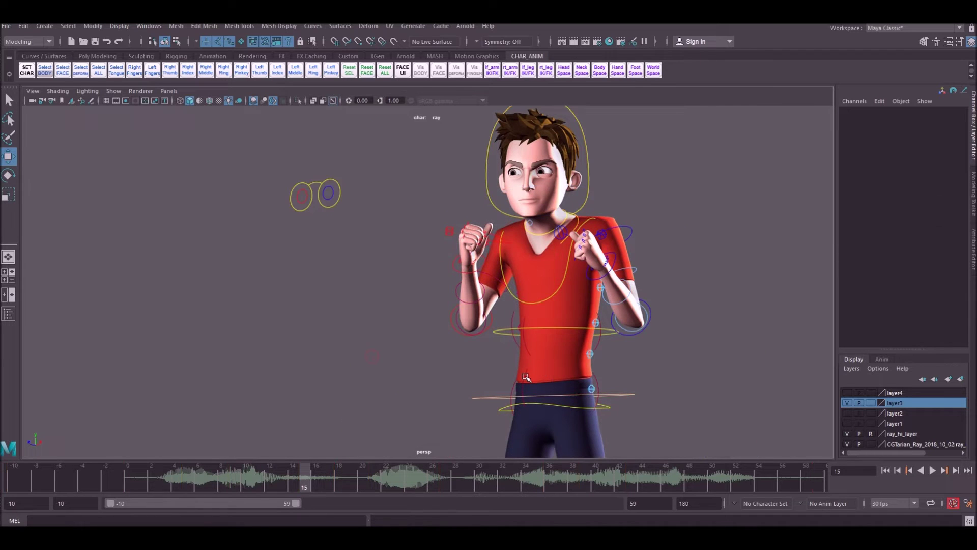
{"action": "left_click", "coordinate": [534, 310]}
{"action": "left_click", "coordinate": [486, 333]}
{"action": "key", "text": "e"}
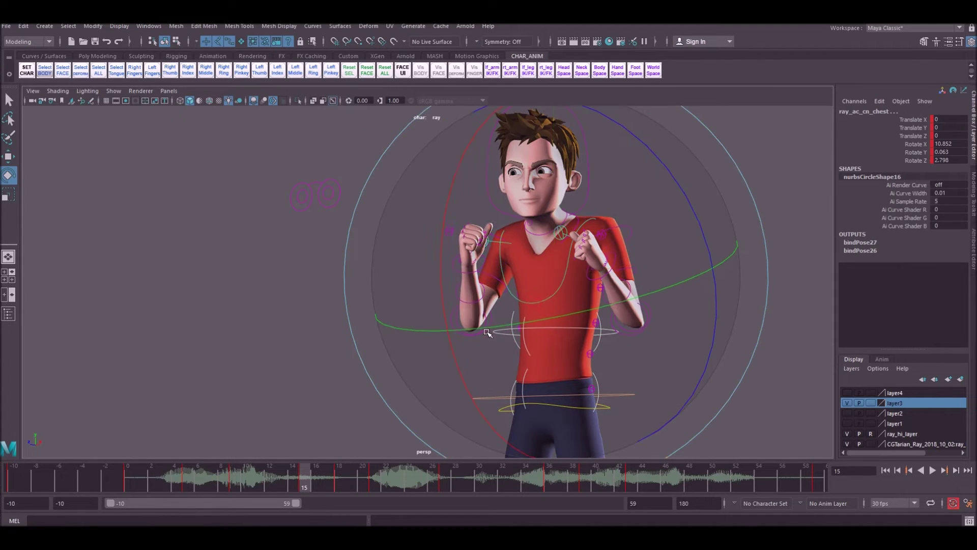
{"action": "left_click_drag", "start_coordinate": [203, 481], "coordinate": [398, 463]}
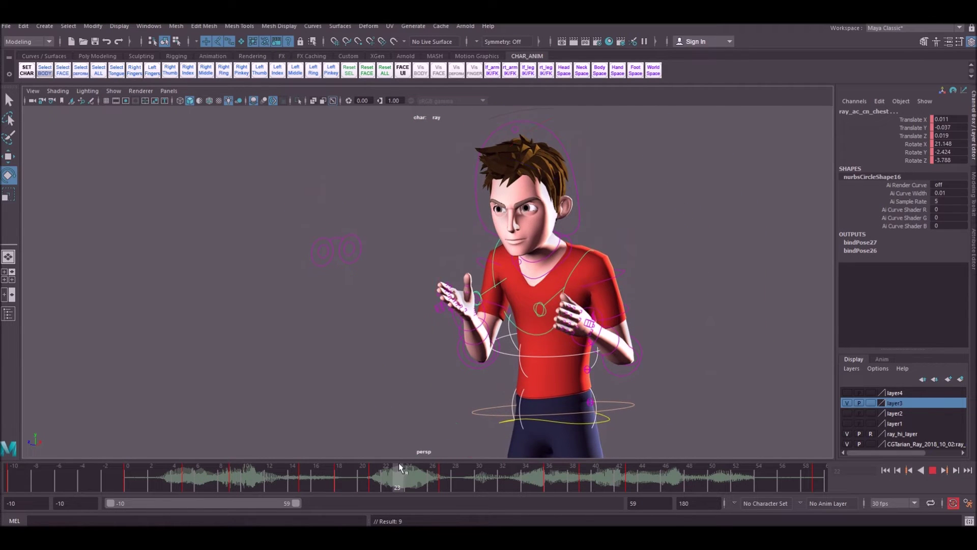
Reselect the upper body control and set it at frame 15 to Translate Y 0.092 and rotation 2.283, 0.023, -0.349
{"action": "key", "text": "w"}
{"action": "left_click", "coordinate": [549, 413]}
{"action": "left_click_drag", "start_coordinate": [212, 476], "coordinate": [376, 481]}
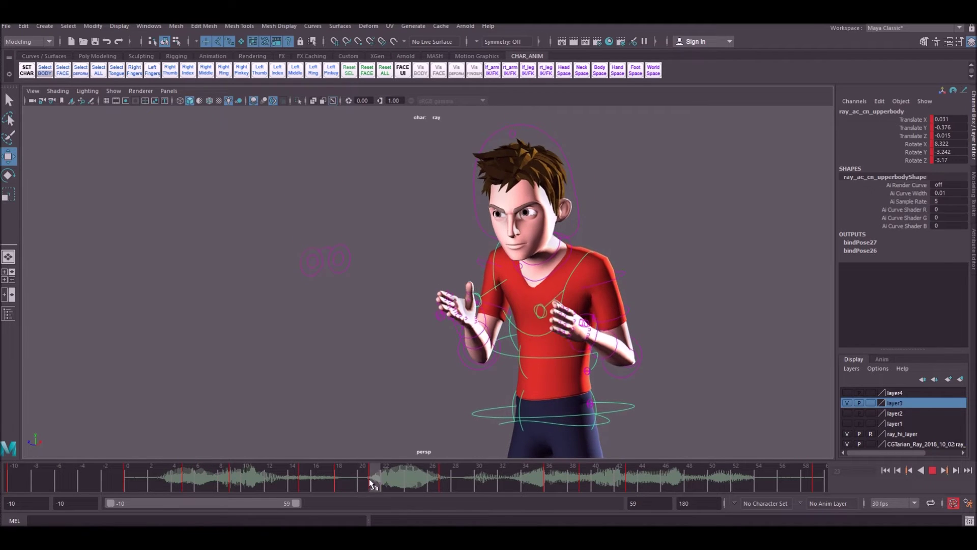
{"action": "left_click_drag", "start_coordinate": [364, 481], "coordinate": [363, 481]}
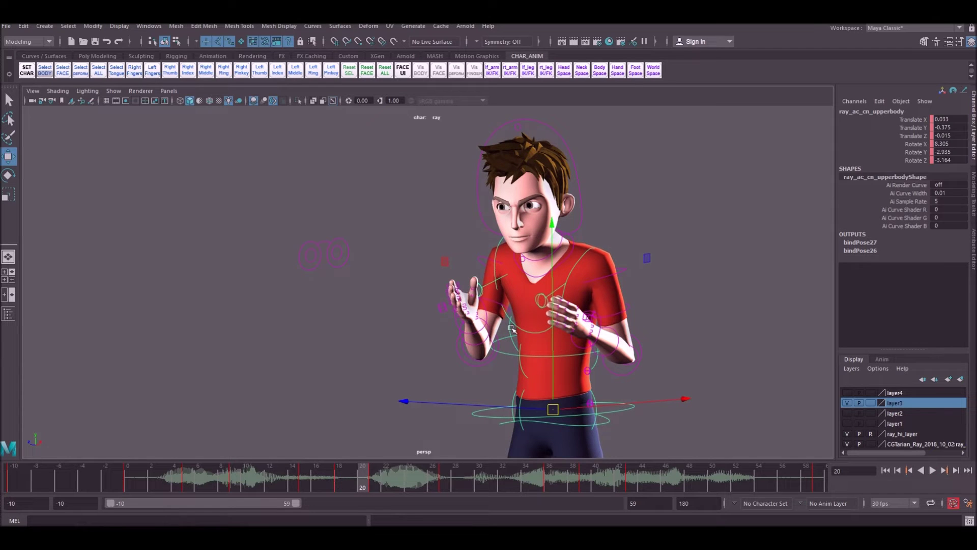
{"action": "left_click_drag", "start_coordinate": [306, 479], "coordinate": [284, 479]}
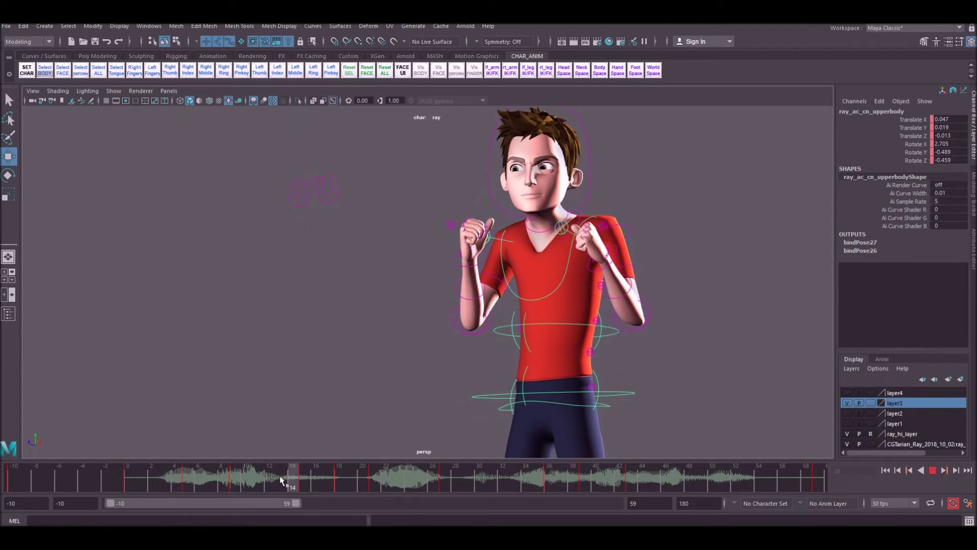
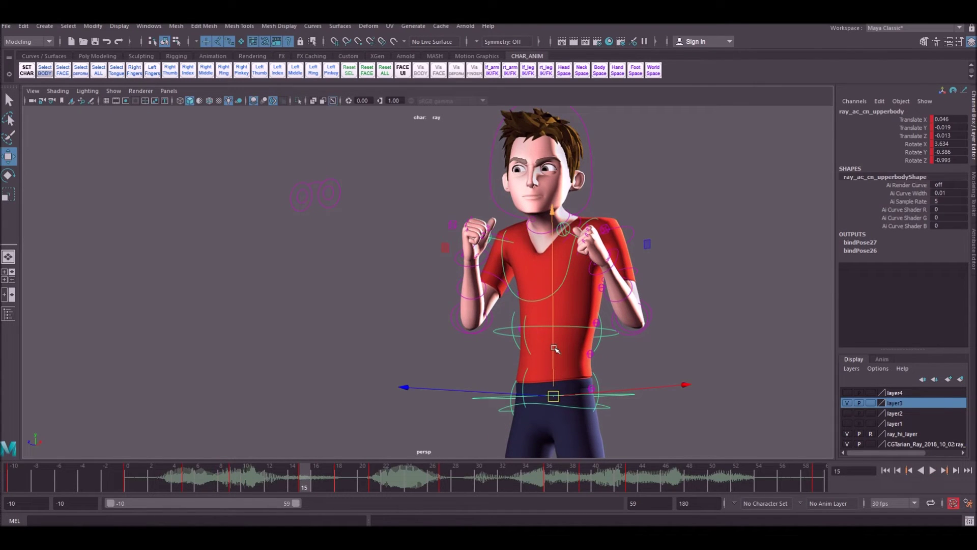
{"action": "key", "text": "e"}
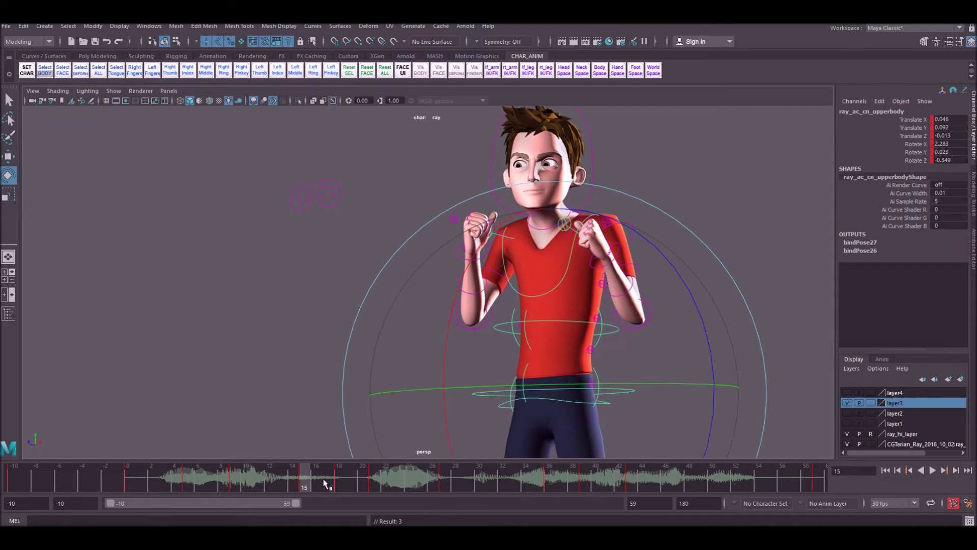
{"action": "key", "text": "alt+v"}
Delete the upper body control's key at frame 18 and move its key from frame 21 to frame 20
{"action": "left_click_drag", "start_coordinate": [380, 468], "coordinate": [361, 477]}
{"action": "left_click", "coordinate": [379, 486]}
{"action": "key", "text": "s"}
{"action": "right_click", "coordinate": [337, 489]}
{"action": "left_click", "coordinate": [402, 359]}
{"action": "left_click", "coordinate": [377, 472], "text": "shift"}
At frame 20, lower the upper body to Translate Y -0.514, rotate it to 9.598, -3.401, -3.815, and play it back
{"action": "key", "text": "w"}
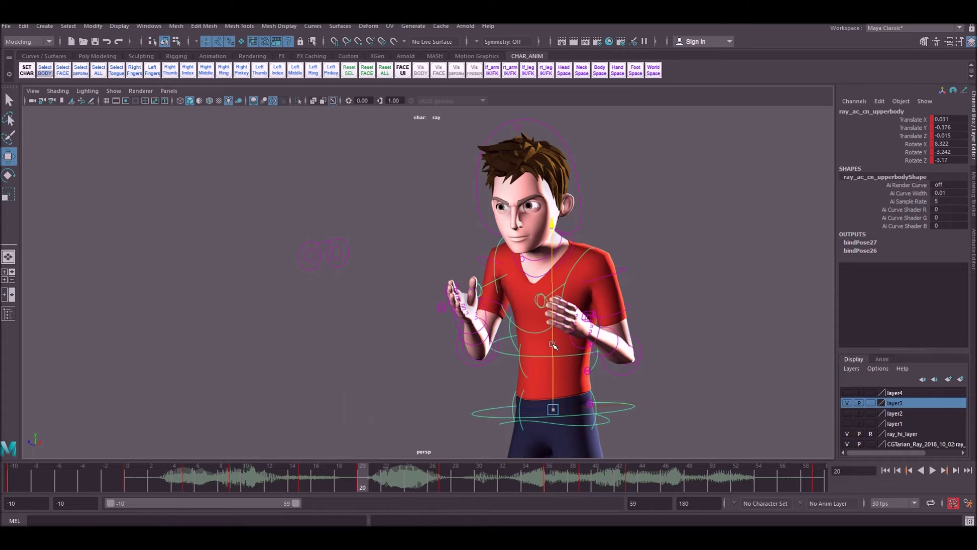
{"action": "key", "text": "e"}
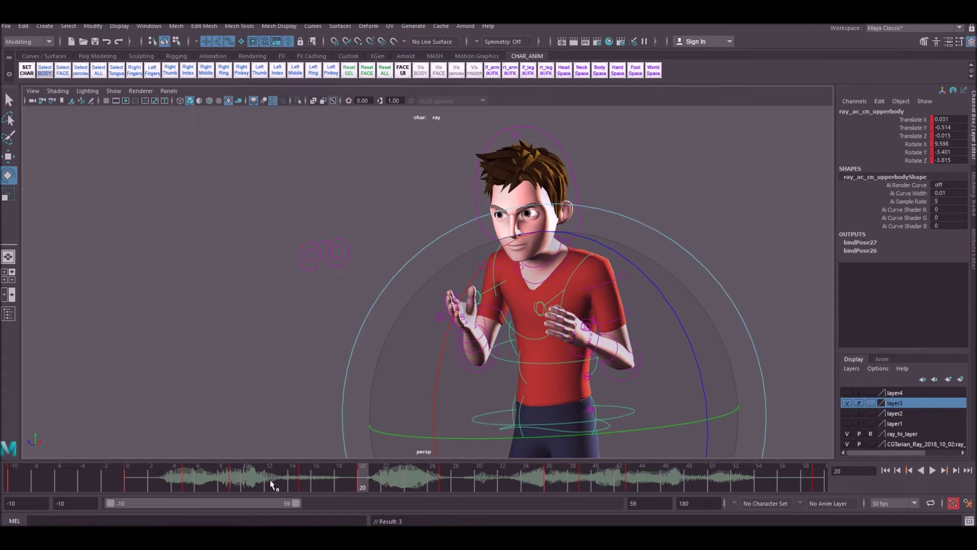
{"action": "key", "text": "alt+v"}
Raise the upper body control at frame 20 to Translate Y -0.417 and replay the motion
{"action": "left_click", "coordinate": [361, 478]}
{"action": "key", "text": "w"}
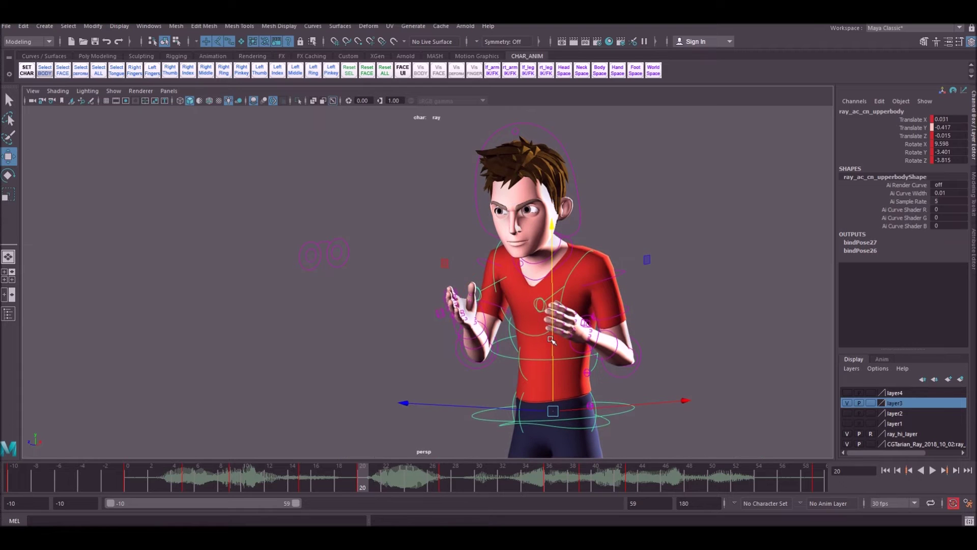
{"action": "left_click", "coordinate": [267, 473]}
{"action": "key", "text": "alt+v"}
{"action": "key", "text": "alt+v"}
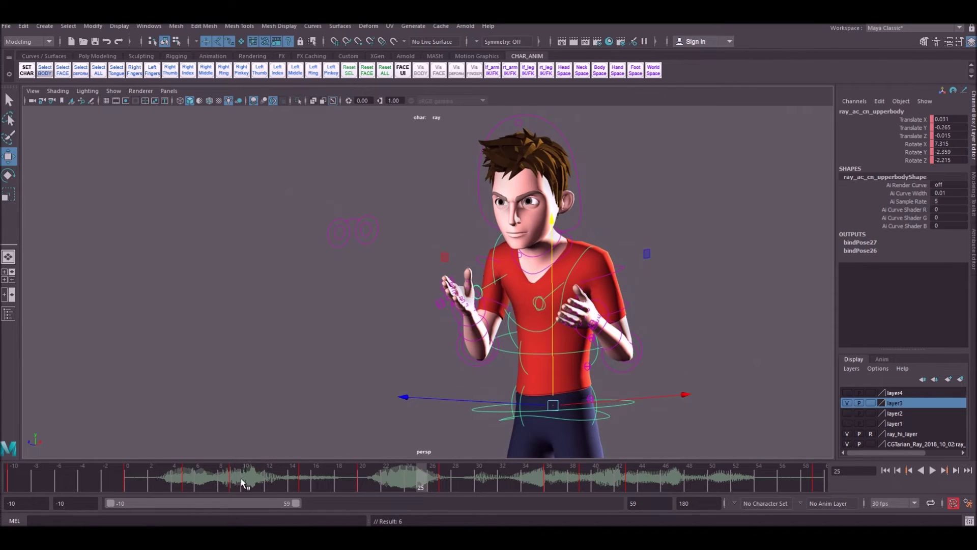
Play back the motion, go to frame 18 and undo the right elbow control's last rotation
{"action": "key", "text": "alt+v"}
{"action": "left_click", "coordinate": [340, 477]}
{"action": "key", "text": "ctrl+z"}
{"action": "key", "text": "e"}
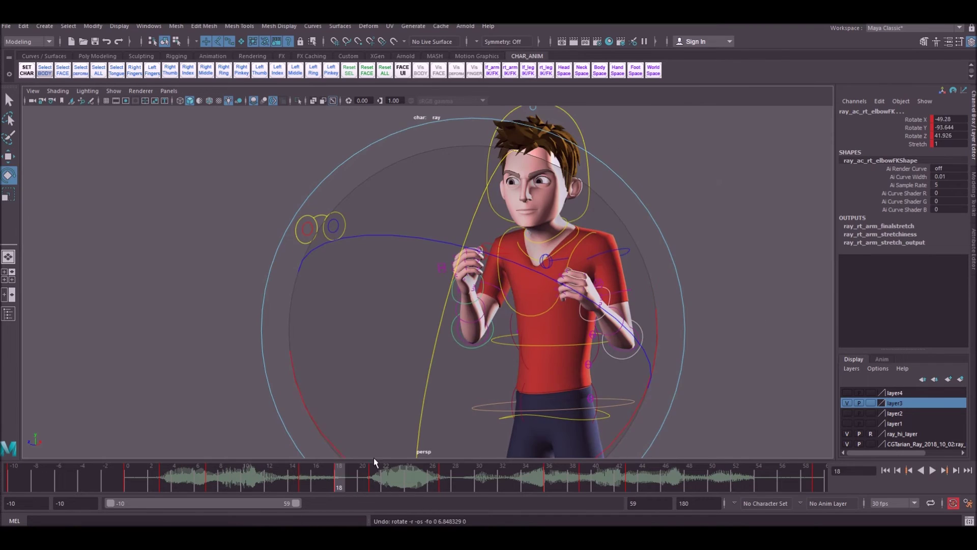
Scrub back and forth between frames 11 and 19 to examine the arm motion
{"action": "left_click", "coordinate": [348, 481]}
{"action": "left_click", "coordinate": [149, 26]}
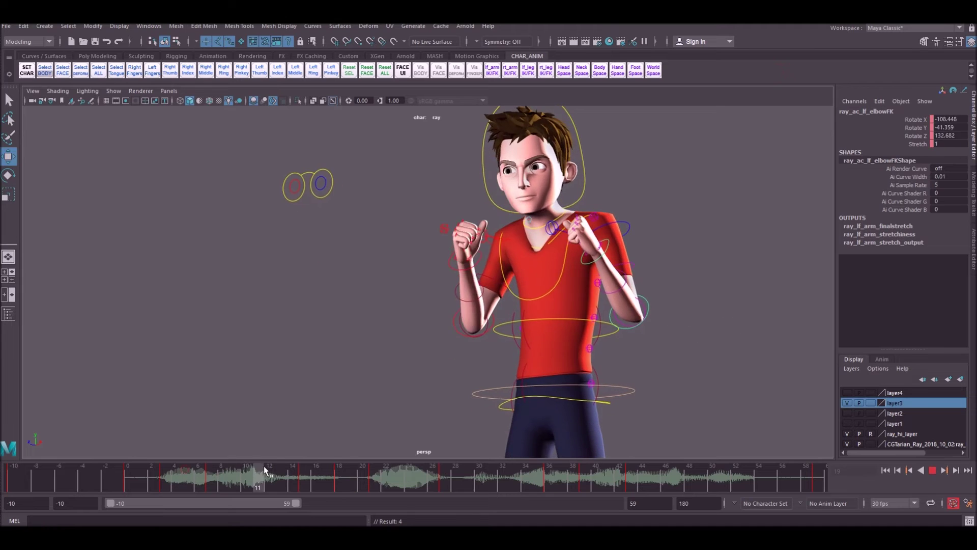
{"action": "left_click_drag", "start_coordinate": [264, 466], "coordinate": [348, 465]}
{"action": "left_click_drag", "start_coordinate": [326, 465], "coordinate": [250, 475]}
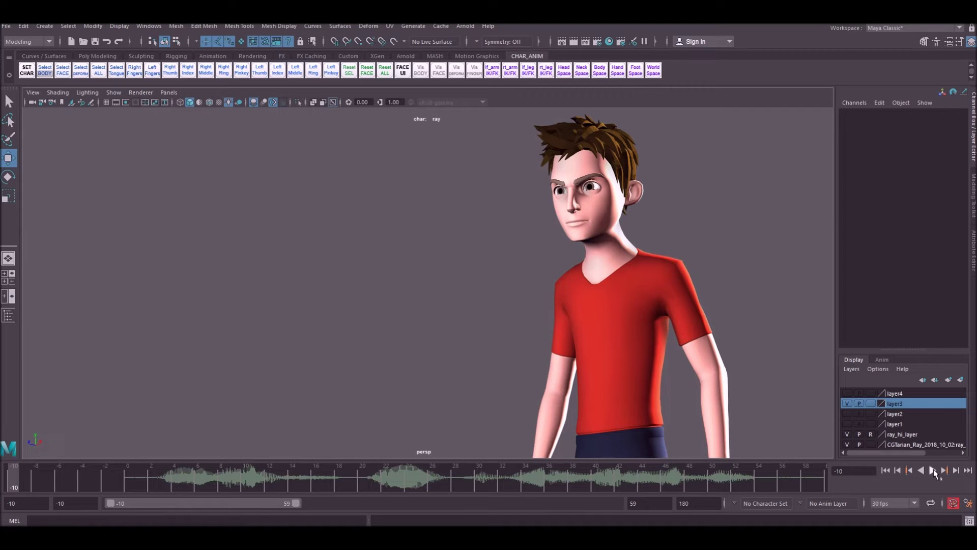
Play the whole animation without controls and scrub through frames 37 to 43
{"action": "left_click", "coordinate": [933, 470]}
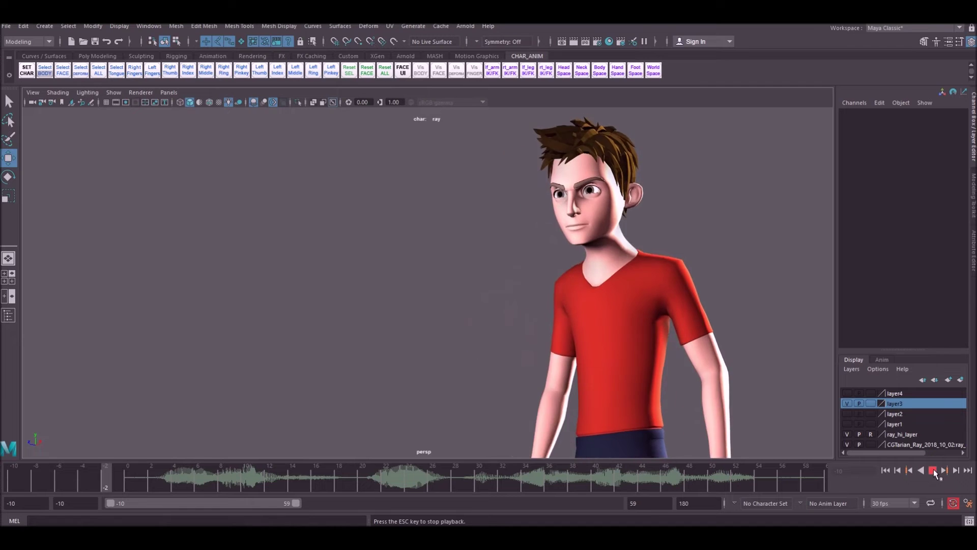
{"action": "left_click", "coordinate": [933, 471]}
{"action": "left_click_drag", "start_coordinate": [560, 475], "coordinate": [627, 471]}
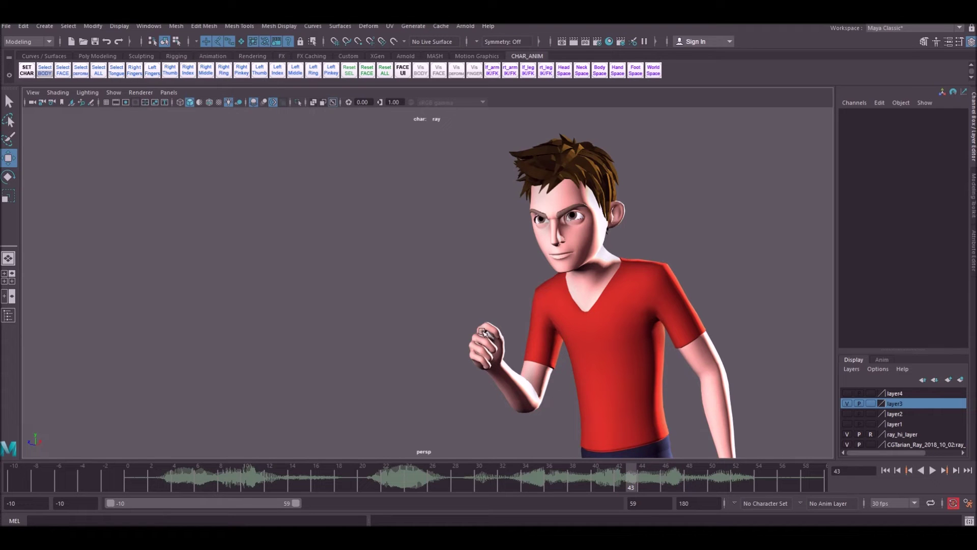
{"action": "left_click", "coordinate": [932, 470]}
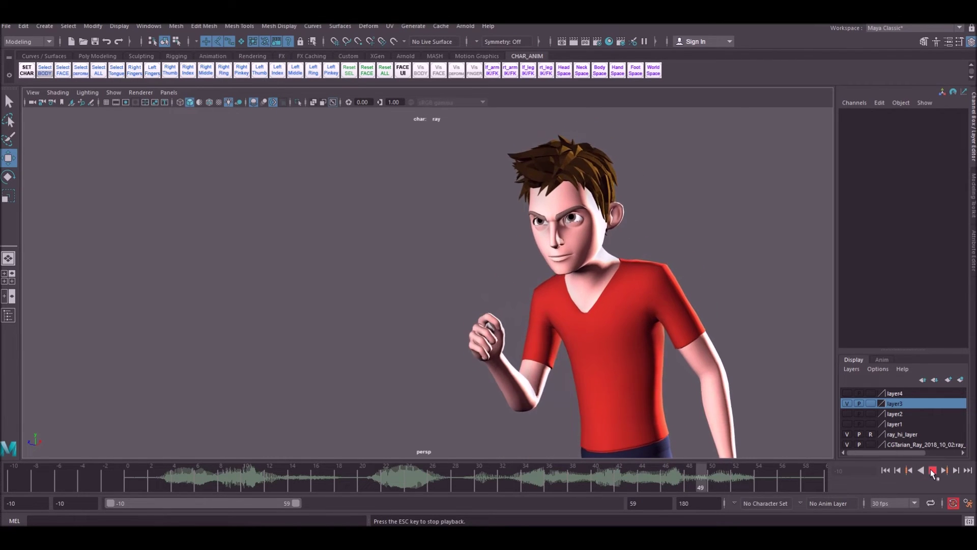
{"action": "left_click", "coordinate": [934, 473]}
Show the control curves again, select the head control and scrub its motion up to frame 15
{"action": "right_click_drag", "start_coordinate": [513, 279], "coordinate": [580, 245], "text": "alt"}
{"action": "middle_click_drag", "start_coordinate": [581, 245], "coordinate": [487, 353], "text": "alt"}
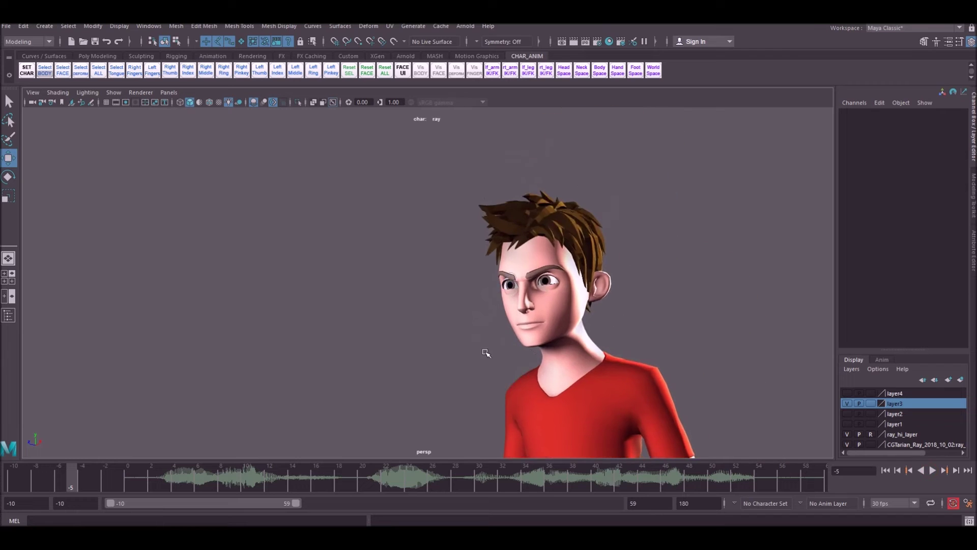
{"action": "right_click_drag", "start_coordinate": [487, 353], "coordinate": [649, 351], "text": "alt"}
{"action": "middle_click_drag", "start_coordinate": [649, 352], "coordinate": [629, 317], "text": "alt"}
{"action": "left_click", "coordinate": [114, 92]}
{"action": "left_click", "coordinate": [184, 156]}
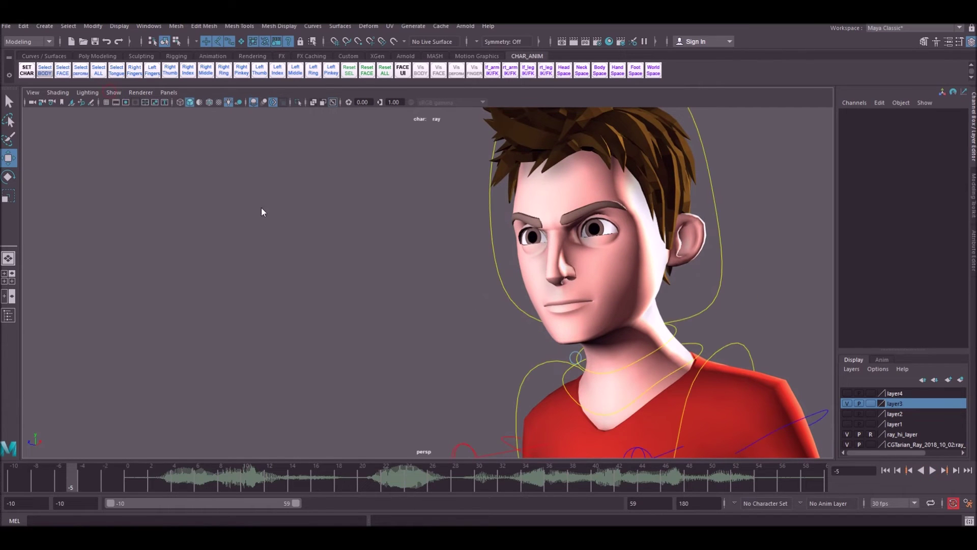
{"action": "left_click", "coordinate": [535, 318]}
{"action": "scroll", "coordinate": [509, 319], "scroll_direction": "down", "scroll_amount": 4}
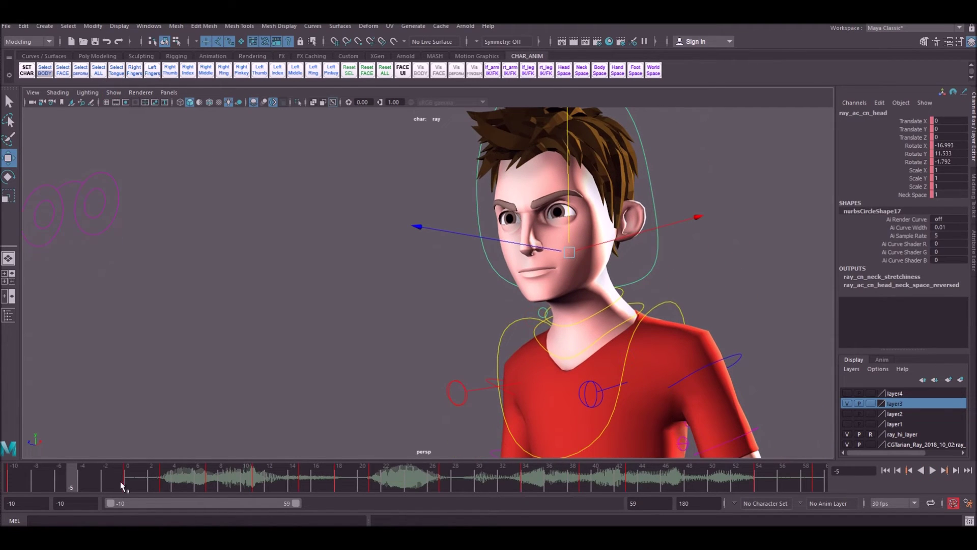
{"action": "left_click_drag", "start_coordinate": [106, 479], "coordinate": [304, 485]}
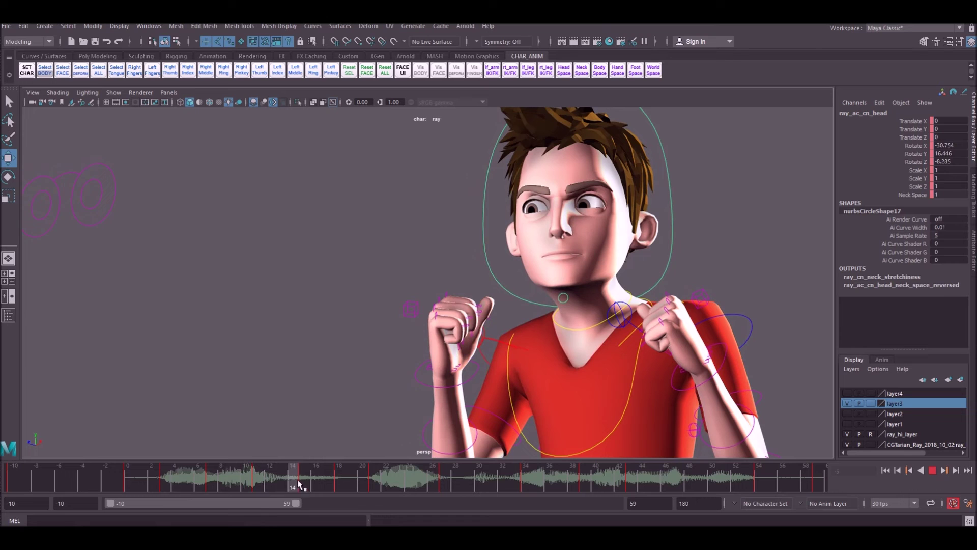
Adjust the head's turn with the Rotate tool around frame 15
{"action": "left_click", "coordinate": [567, 326]}
{"action": "key", "text": "e"}
{"action": "left_click_drag", "start_coordinate": [545, 244], "coordinate": [481, 254]}
{"action": "key", "text": "w"}
{"action": "left_click", "coordinate": [516, 279]}
{"action": "key", "text": "e"}
Advance frame by frame from around frame 15 past frame 24 to examine the head turn
{"action": "key", "text": "alt+period"}
{"action": "key", "text": "alt+period"}
{"action": "key", "text": "alt+period"}
{"action": "key", "text": "alt+period"}
{"action": "key", "text": "alt+period"}
{"action": "key", "text": "alt+period"}
{"action": "key", "text": "alt+period"}
{"action": "key", "text": "alt+period"}
{"action": "key", "text": "alt+period"}
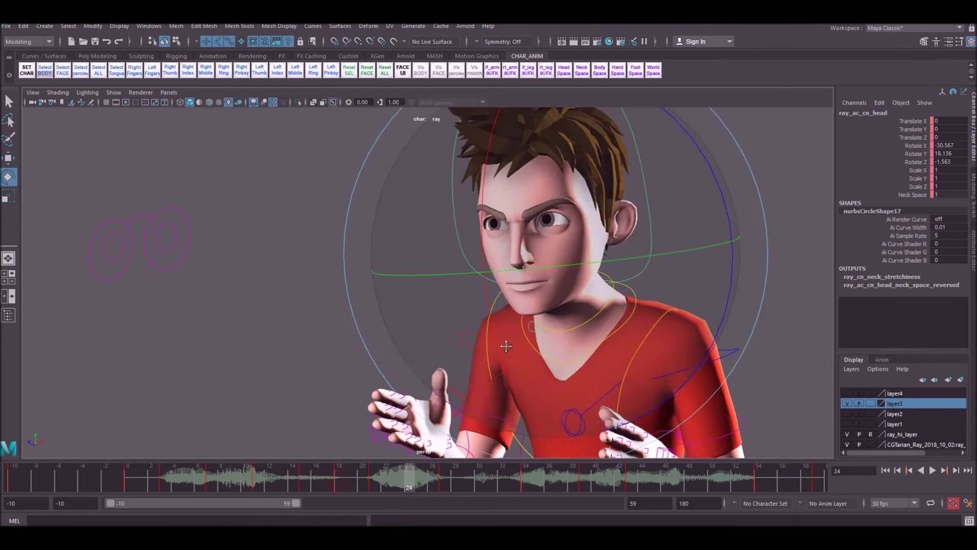
{"action": "key", "text": "alt+period"}
{"action": "key", "text": "alt+period"}
{"action": "key", "text": "alt+period"}
{"action": "key", "text": "alt+period"}
At frame 33, rotate the head control to -22.894, 20.268, -2.84
{"action": "middle_click_drag", "start_coordinate": [702, 306], "coordinate": [602, 349], "text": "alt"}
{"action": "left_click_drag", "start_coordinate": [356, 476], "coordinate": [511, 481]}
{"action": "left_click", "coordinate": [556, 482]}
{"action": "left_click_drag", "start_coordinate": [467, 275], "coordinate": [477, 274]}
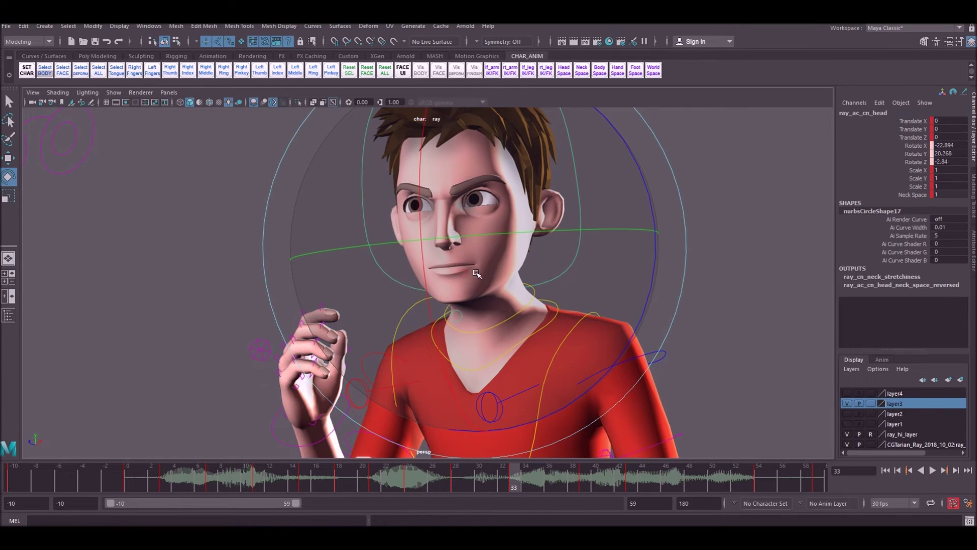
At frame 36, rotate the head control to -24.167, 12.479, -2.108, and go on to frame 39
{"action": "left_click_drag", "start_coordinate": [546, 488], "coordinate": [548, 476]}
{"action": "left_click_drag", "start_coordinate": [505, 301], "coordinate": [485, 305]}
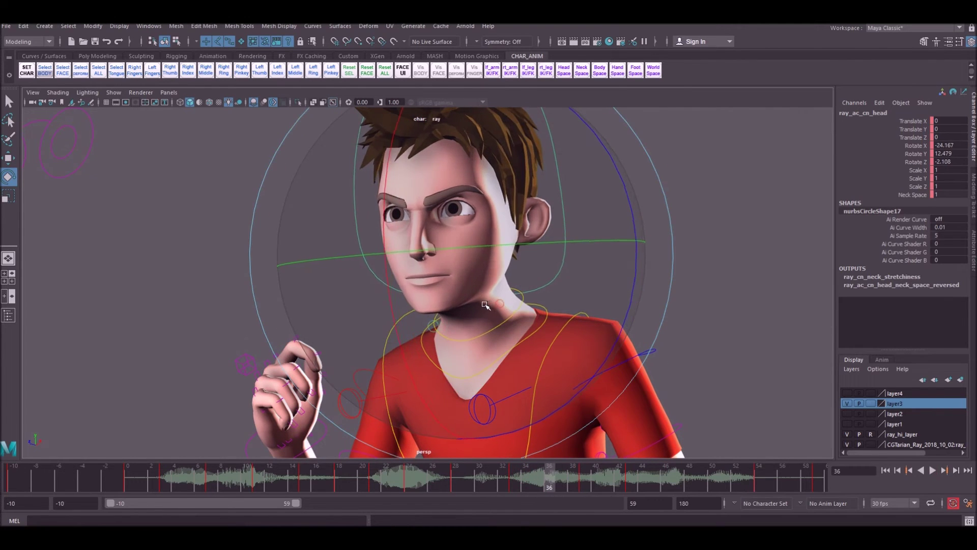
{"action": "left_click", "coordinate": [582, 476]}
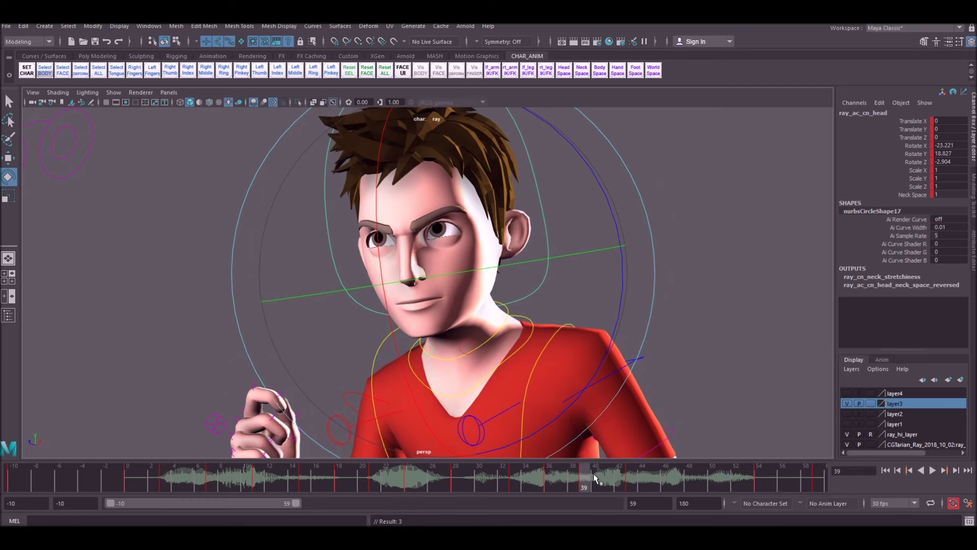
Play back the head motion and review the timeline from frame 43 to 55
{"action": "key", "text": "alt+v"}
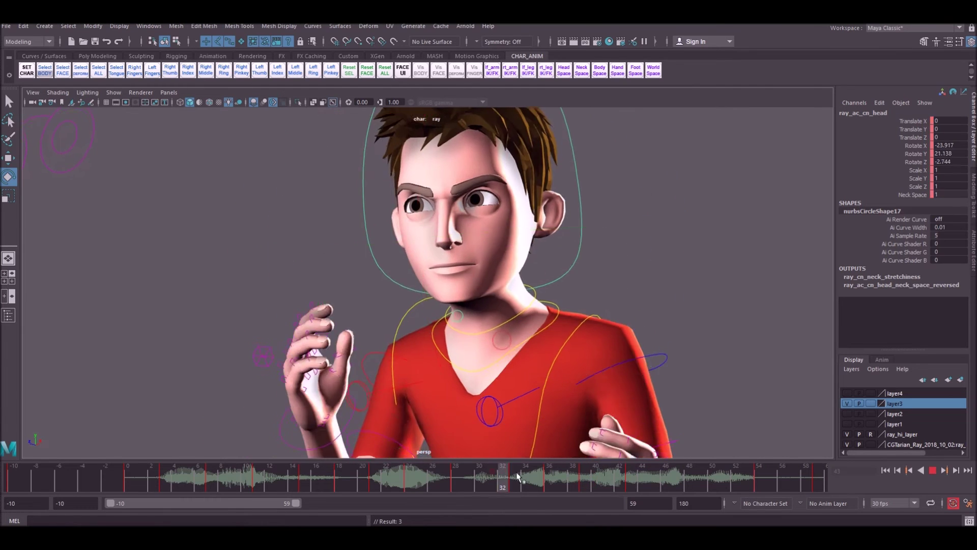
{"action": "key", "text": "alt+v"}
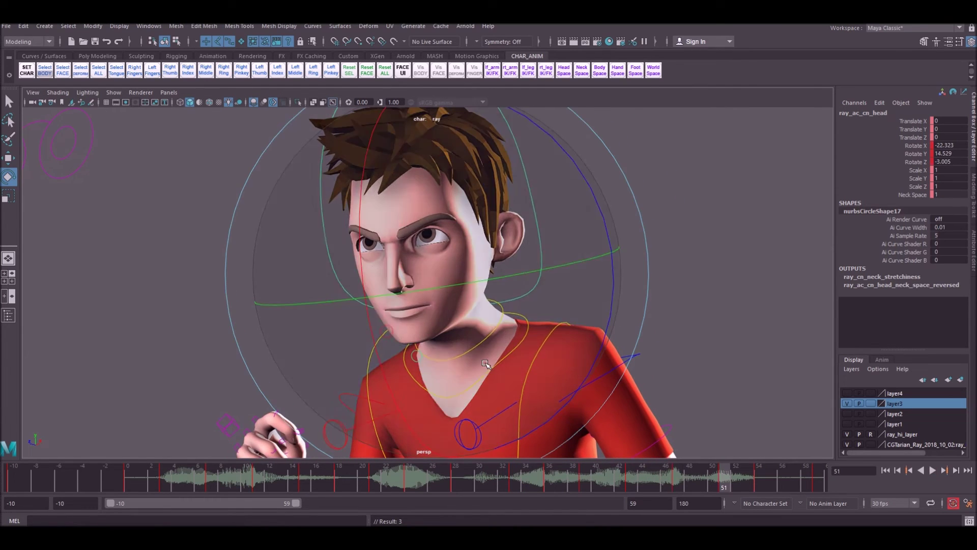
{"action": "left_click_drag", "start_coordinate": [634, 476], "coordinate": [768, 476]}
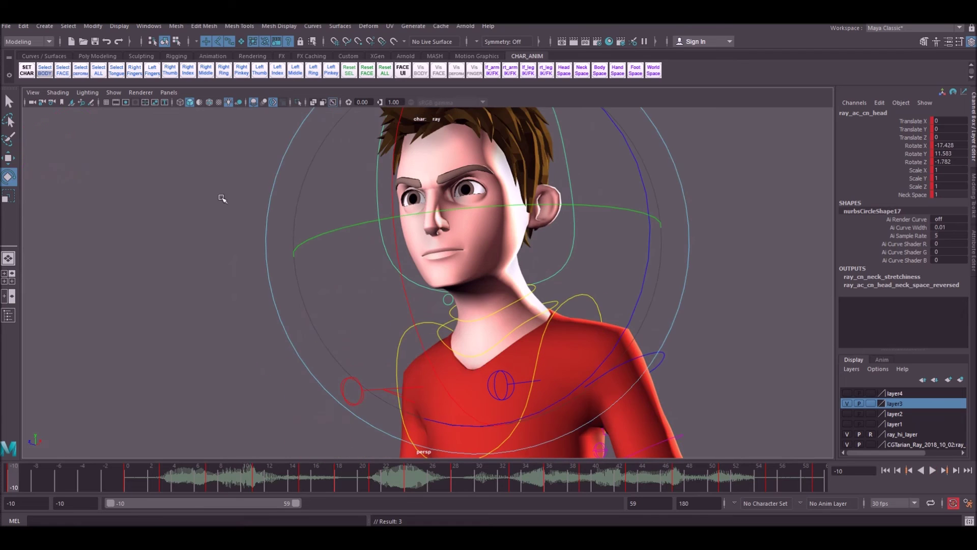
Deselect the head control, hide the control curves and play back the full animation
{"action": "left_click", "coordinate": [219, 206]}
{"action": "left_click", "coordinate": [114, 92]}
{"action": "left_click", "coordinate": [160, 161]}
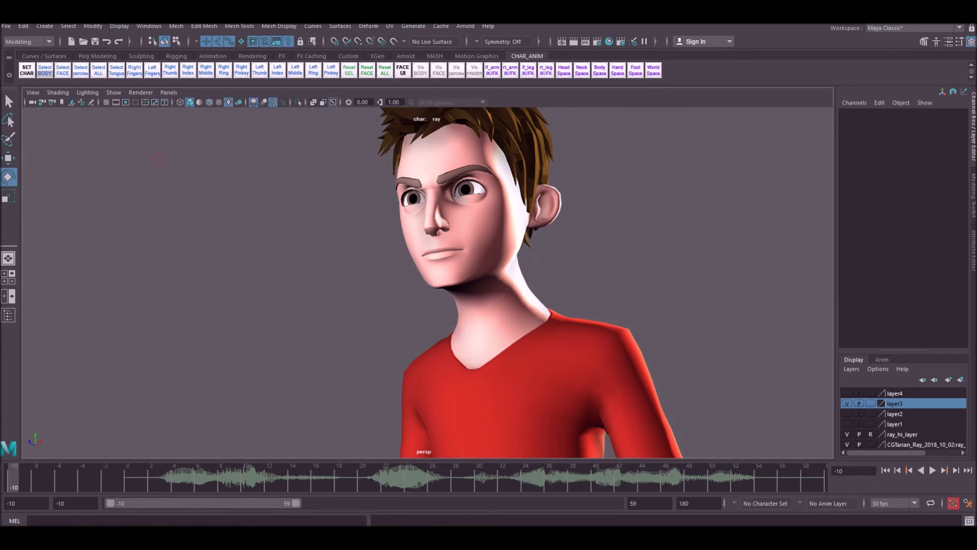
{"action": "left_click", "coordinate": [933, 471]}
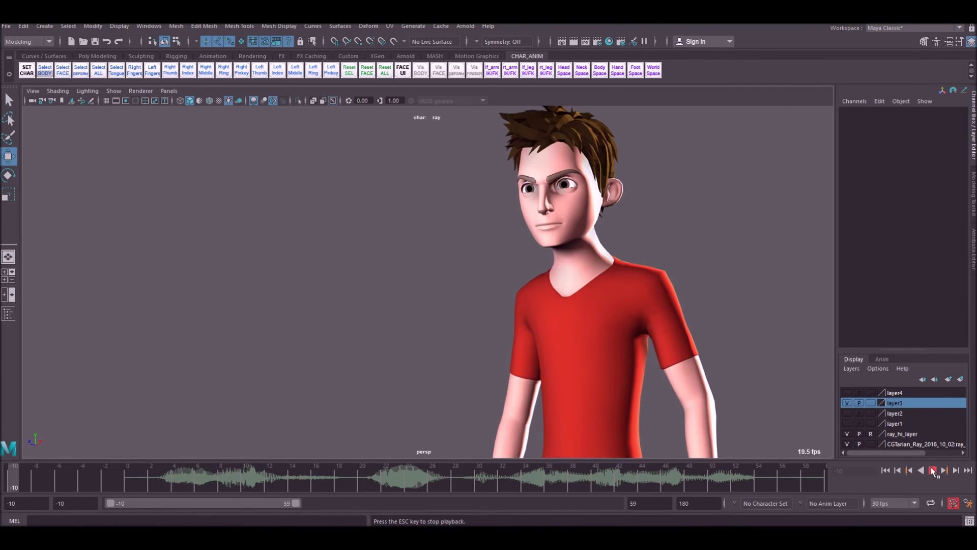
{"action": "left_click", "coordinate": [933, 471]}
Examine the opening pose at frames 0 to 2, return to frame -10 and play the animation through
{"action": "left_click", "coordinate": [126, 475]}
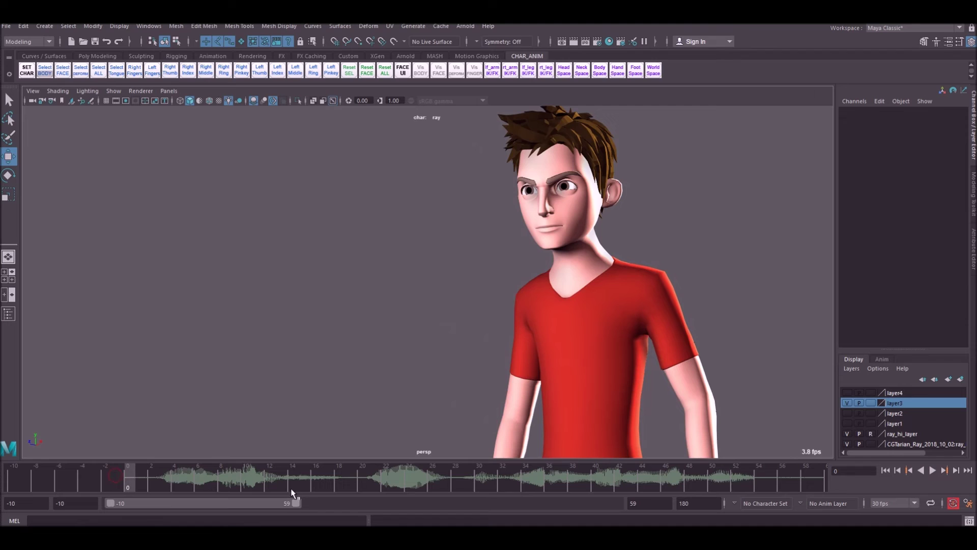
{"action": "left_click", "coordinate": [148, 473]}
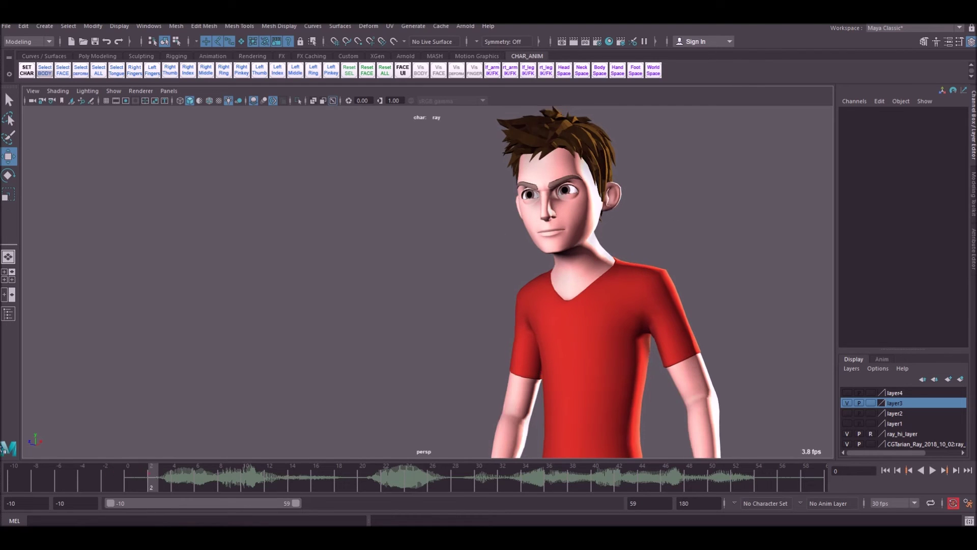
{"action": "key", "text": "alt+shift+v"}
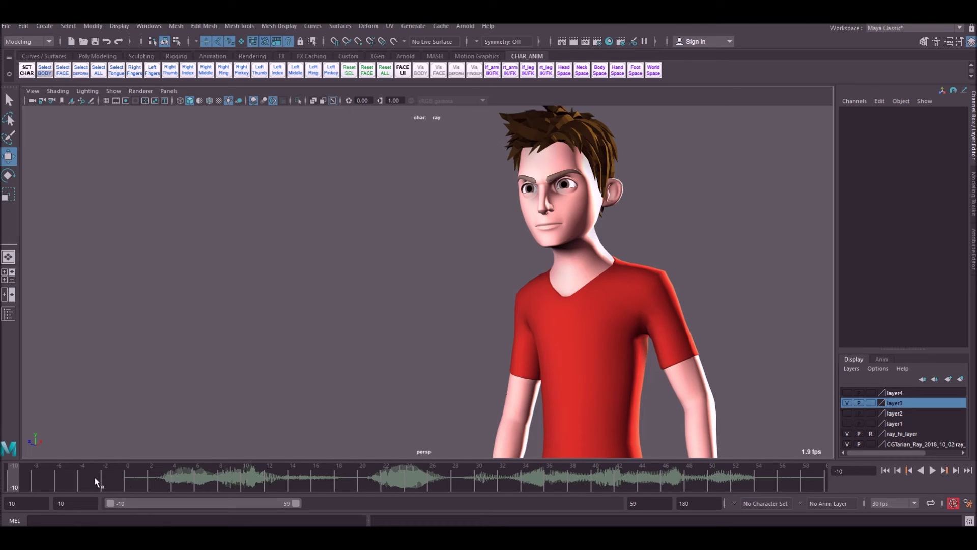
{"action": "left_click", "coordinate": [135, 472]}
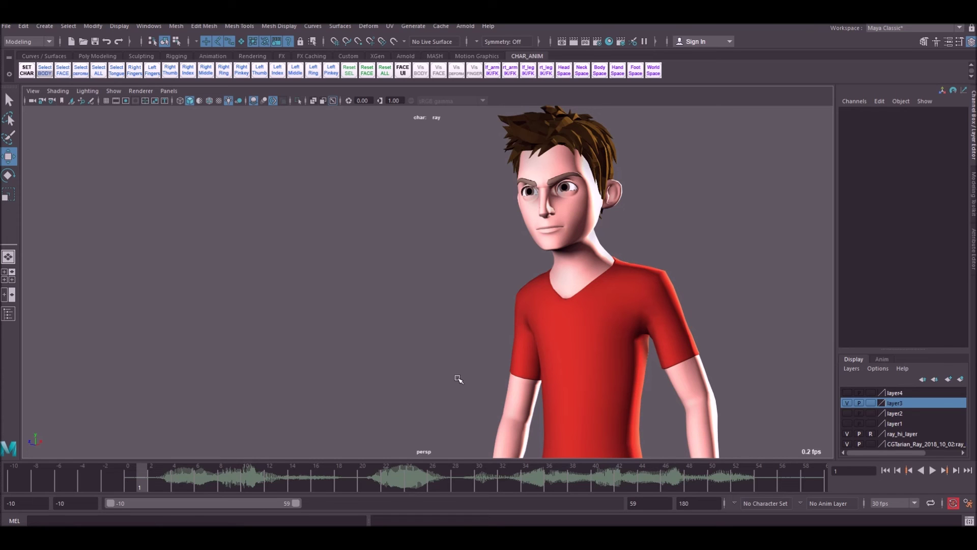
{"action": "left_click", "coordinate": [933, 470]}
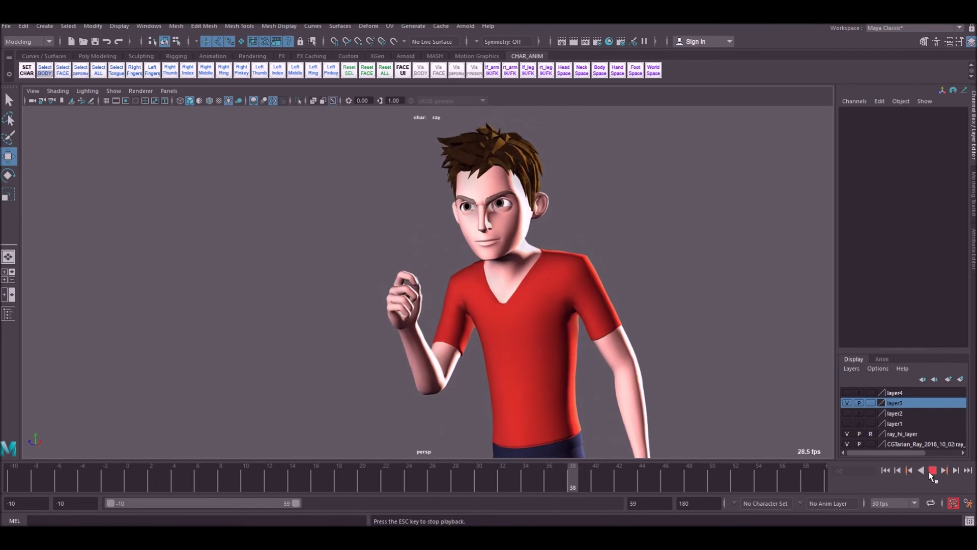
{"action": "left_click", "coordinate": [931, 470]}
Scrub through frames 12 to 26 to examine the raised-arms pose and the move out of it
{"action": "left_click_drag", "start_coordinate": [350, 484], "coordinate": [281, 484]}
{"action": "key", "text": "alt+v"}
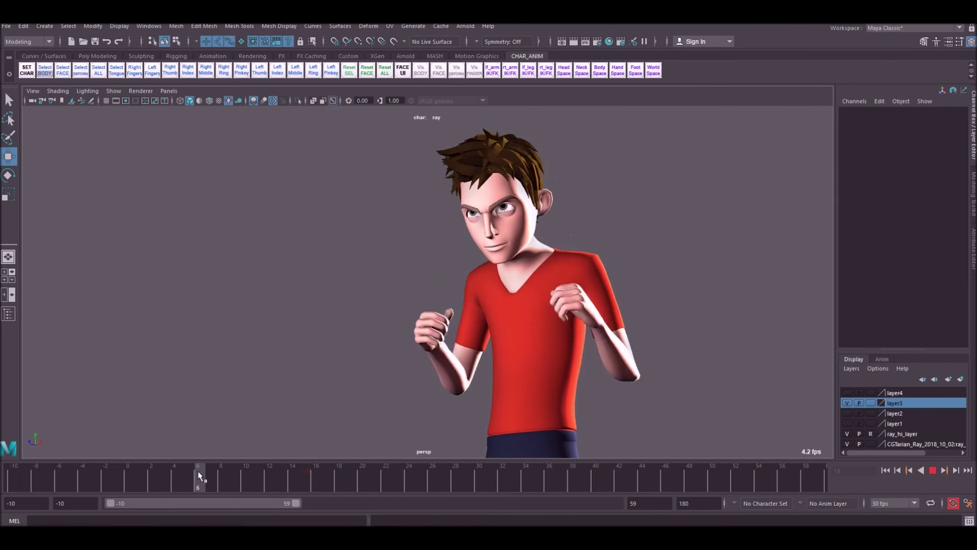
{"action": "left_click", "coordinate": [321, 481]}
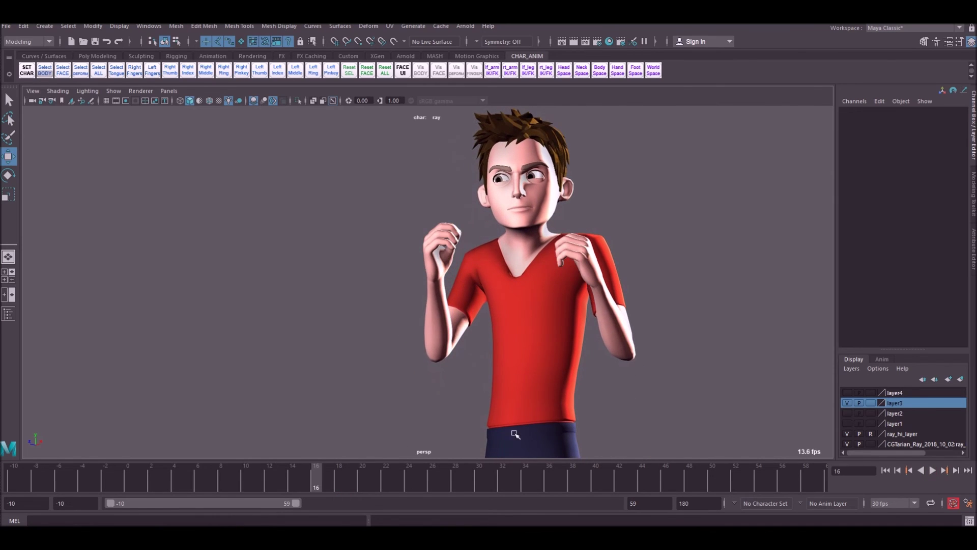
{"action": "left_click_drag", "start_coordinate": [331, 478], "coordinate": [264, 472]}
{"action": "left_click_drag", "start_coordinate": [392, 477], "coordinate": [433, 478]}
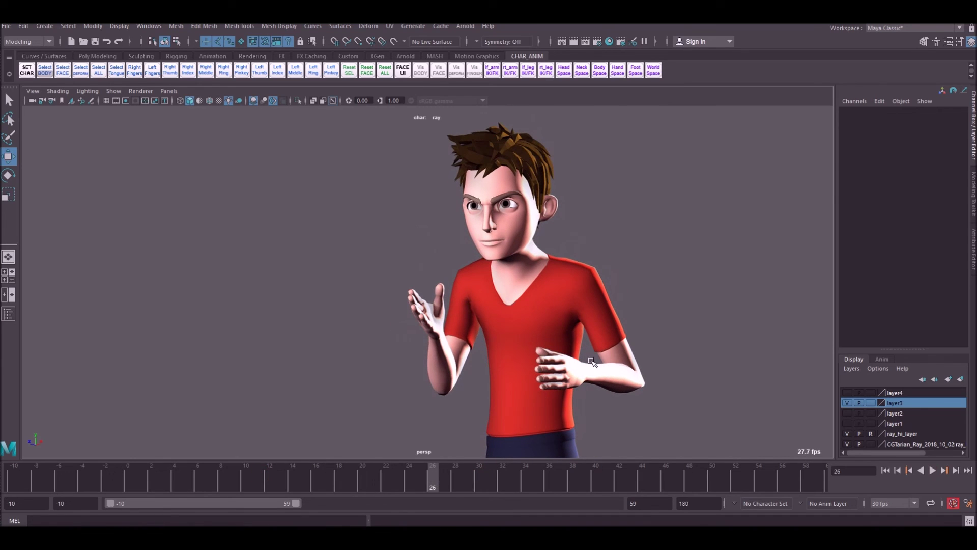
Examine the face and upper body up close between frames 28 and 32, and play back the motion
{"action": "left_click_drag", "start_coordinate": [501, 481], "coordinate": [467, 474]}
{"action": "right_click_drag", "start_coordinate": [492, 262], "coordinate": [612, 257], "text": "alt"}
{"action": "middle_click_drag", "start_coordinate": [612, 257], "coordinate": [607, 303], "text": "alt"}
{"action": "right_click_drag", "start_coordinate": [607, 303], "coordinate": [636, 329], "text": "alt"}
{"action": "middle_click_drag", "start_coordinate": [637, 328], "coordinate": [606, 306], "text": "alt"}
{"action": "left_click_drag", "start_coordinate": [455, 483], "coordinate": [502, 479]}
{"action": "right_click_drag", "start_coordinate": [585, 321], "coordinate": [543, 341], "text": "alt"}
{"action": "key", "text": "alt+v"}
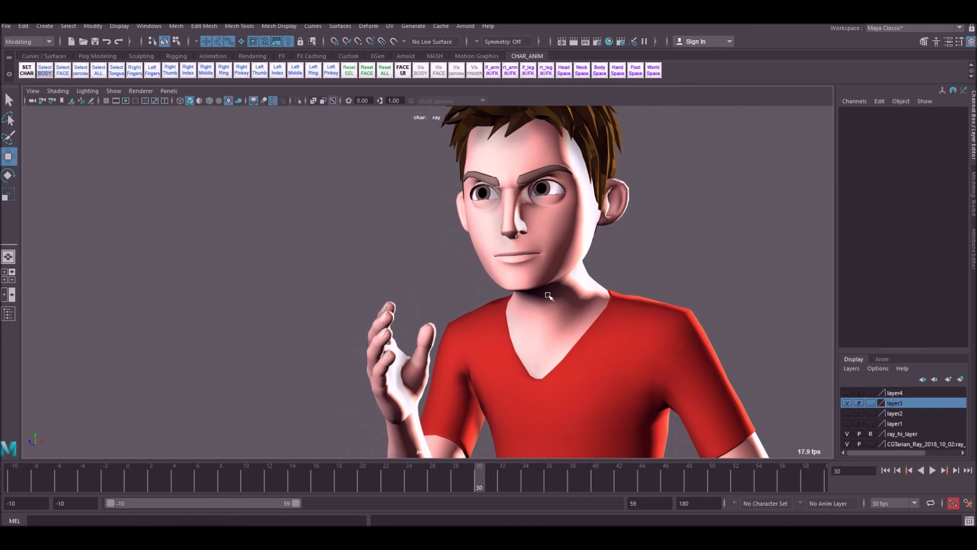